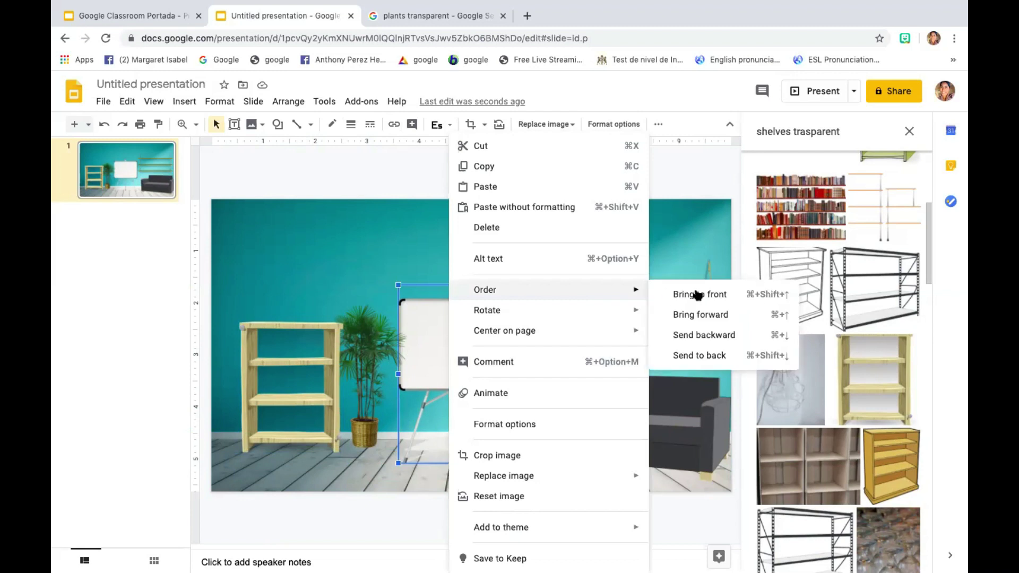
- Bring the whiteboard easel image to the front of the other objects on the slide
click(720, 293)
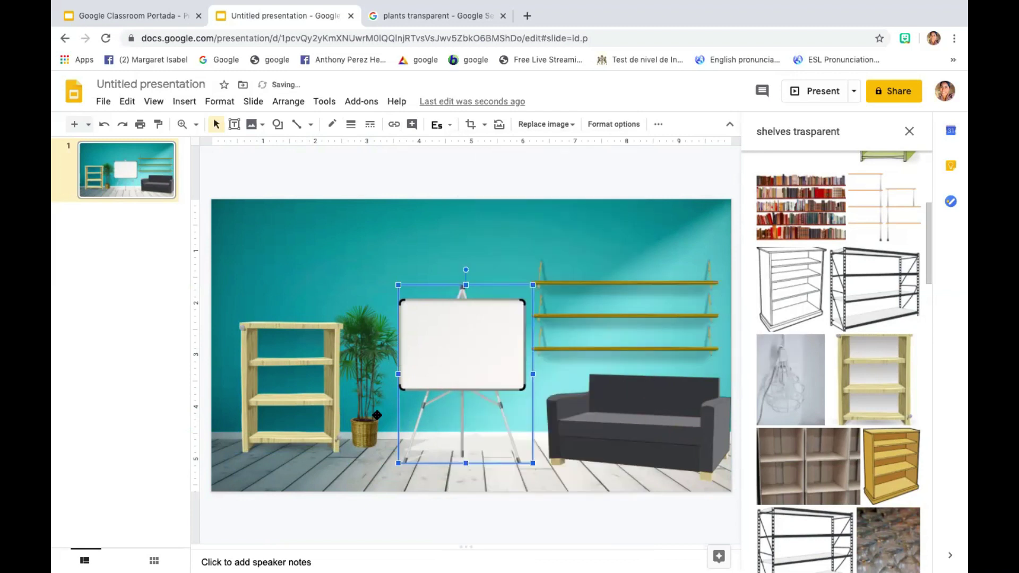
click(629, 474)
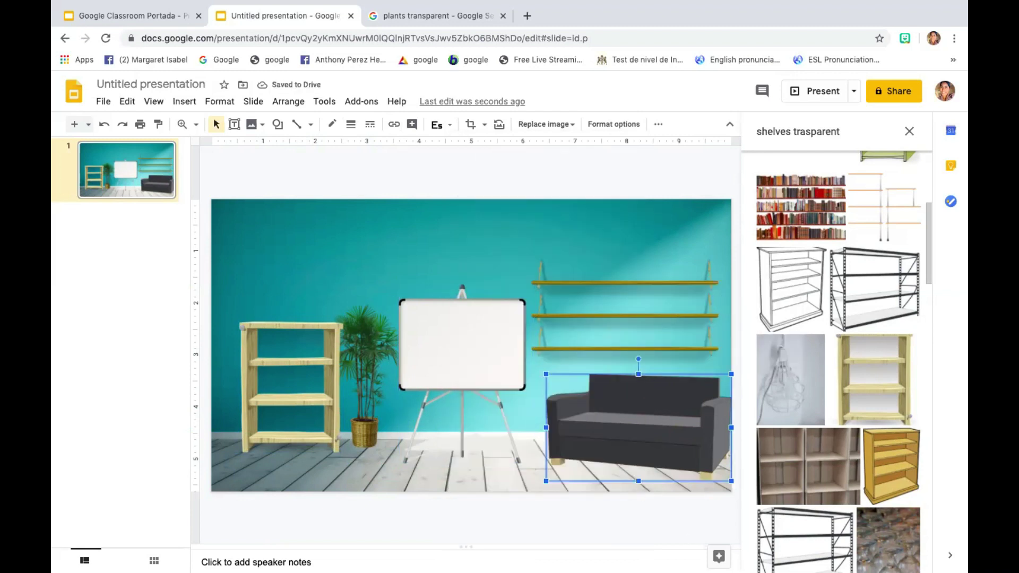
click(476, 361)
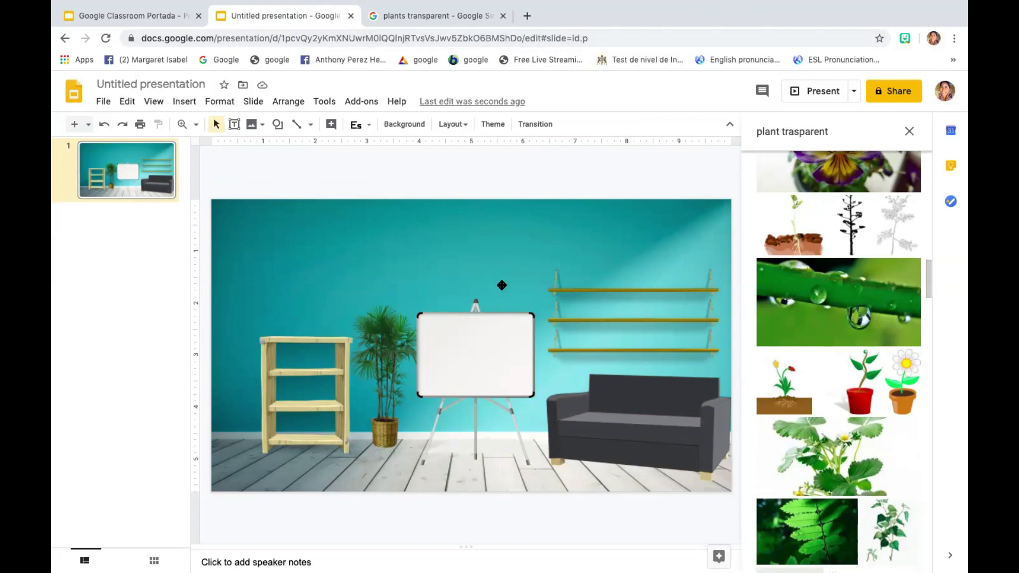
- Search Google for "background removal" in a new browser tab
click(483, 16)
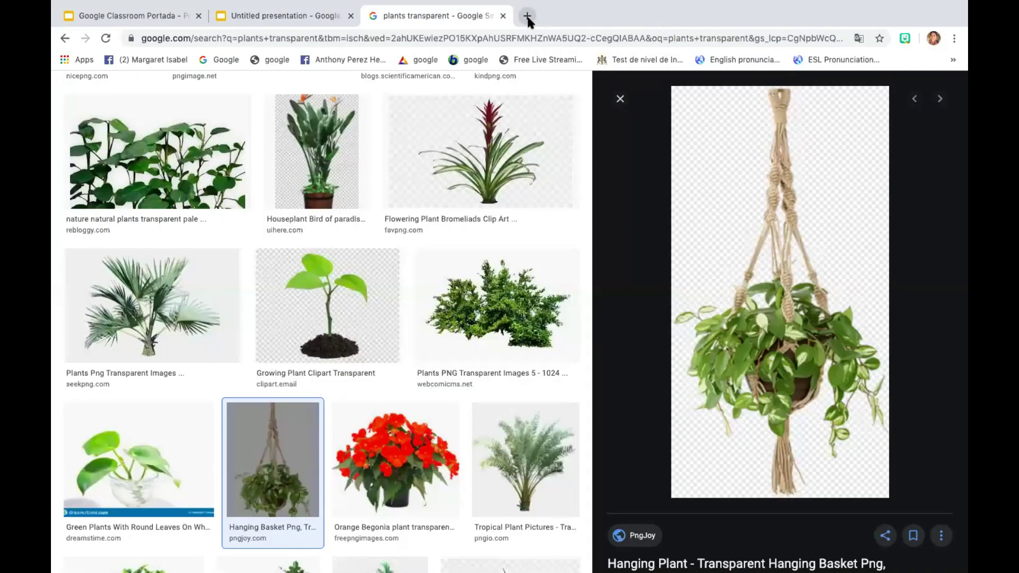
click(527, 16)
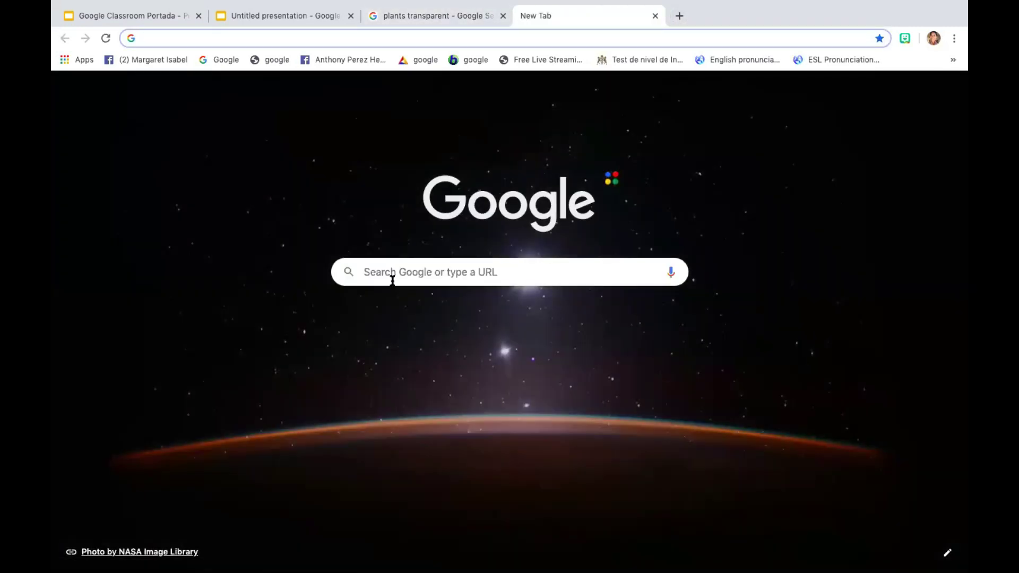
click(405, 265)
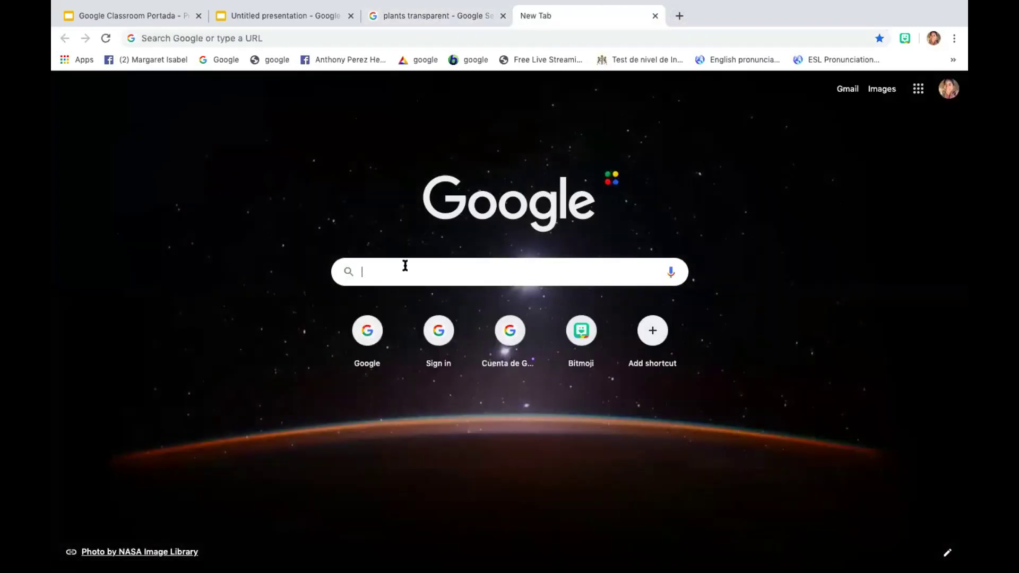
text(b)
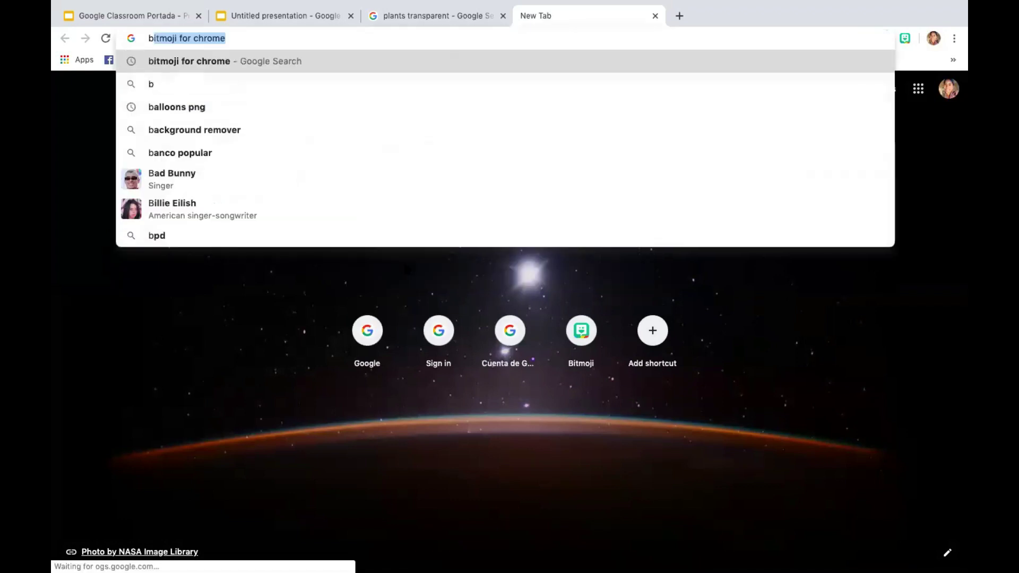
text(ackg)
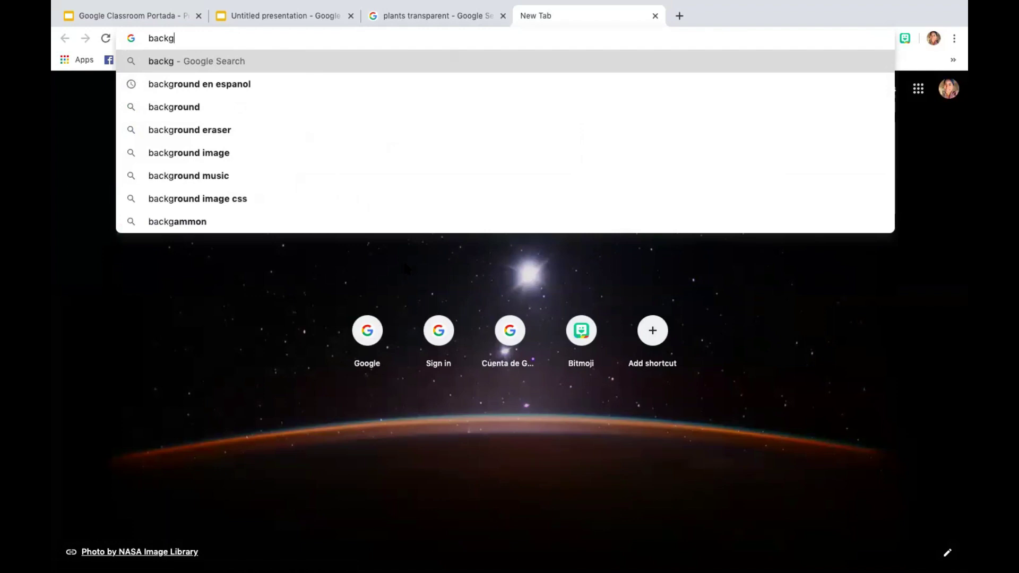
text(roun)
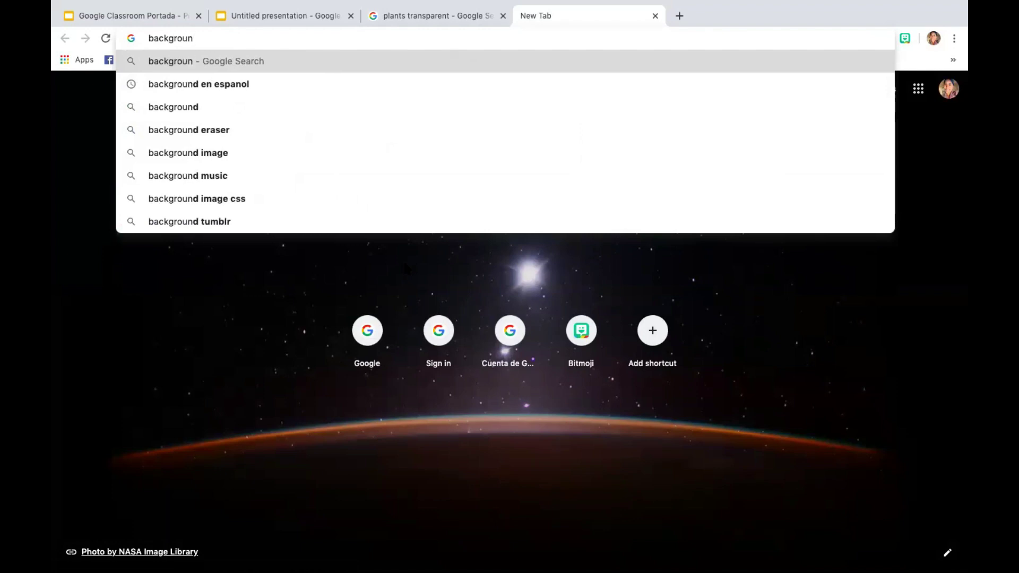
text(d remova)
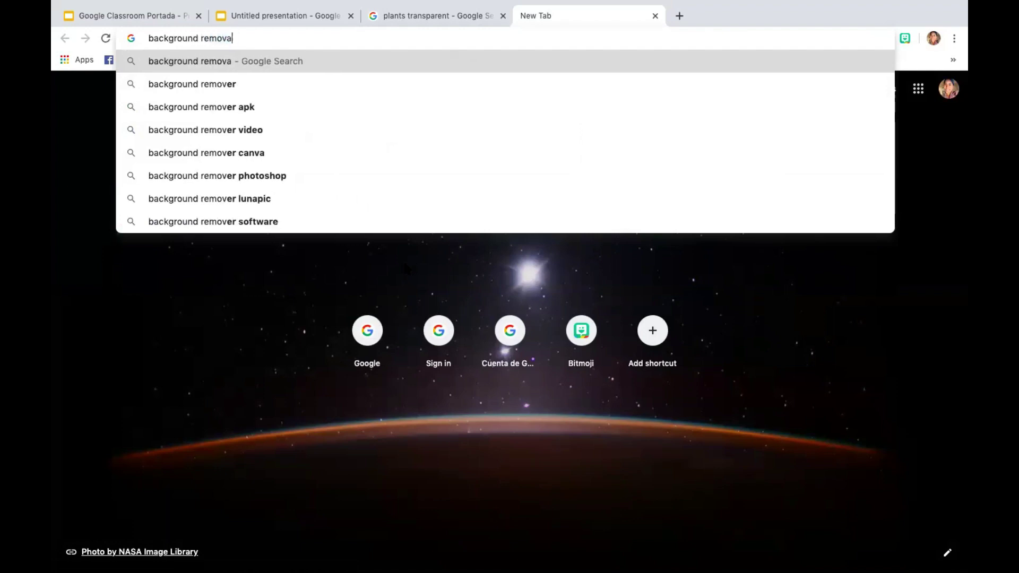
text(l)
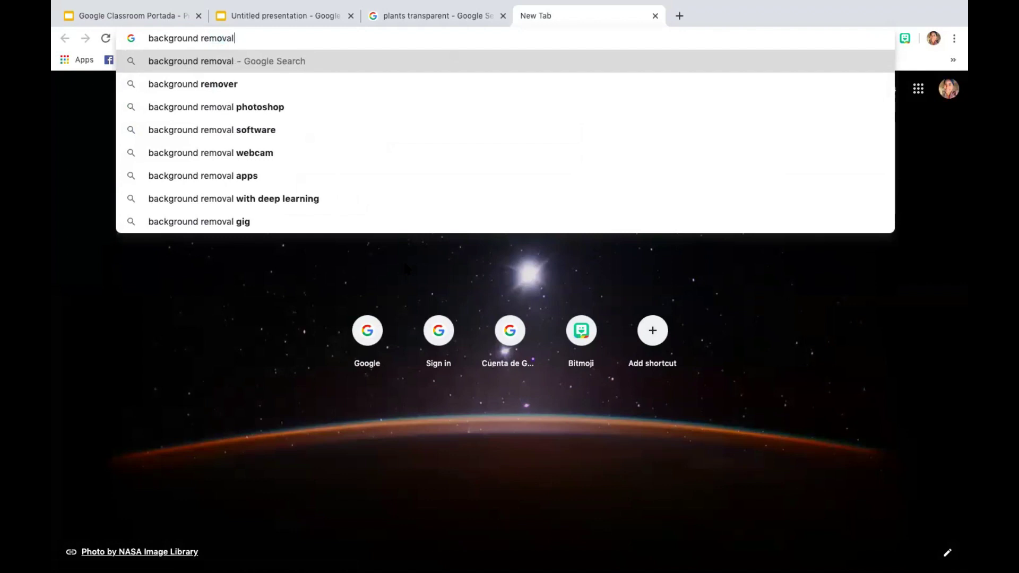
key(Return)
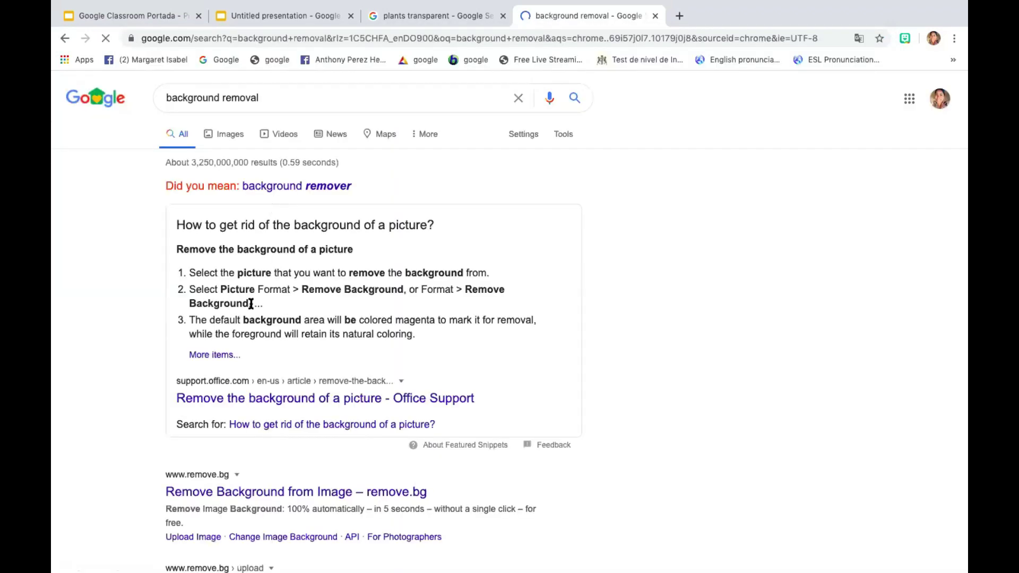
- Switch to the suggested "background remover" search and open the remove.bg website from its results
click(315, 191)
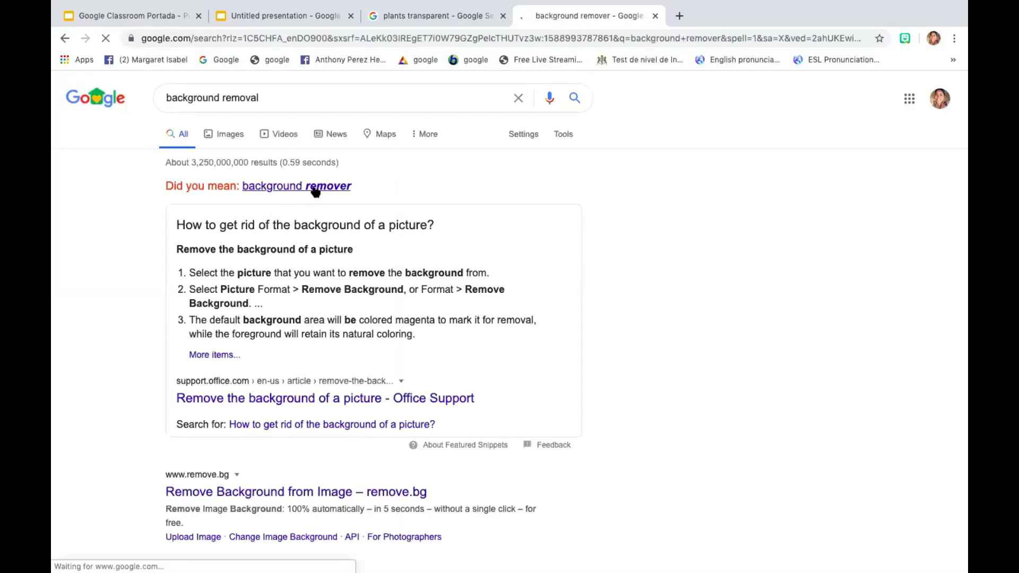
scroll(307, 260, down, 1)
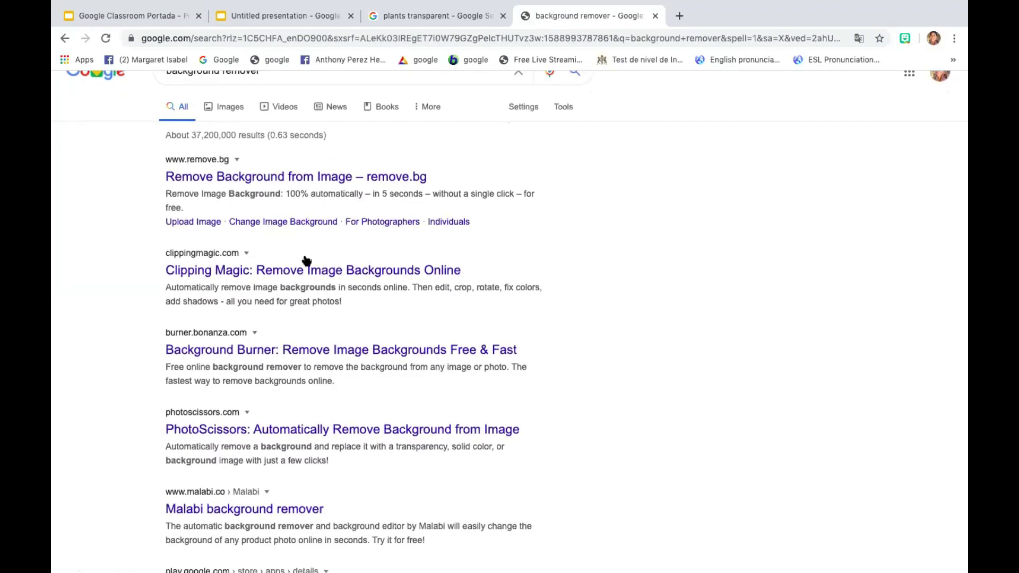
click(275, 185)
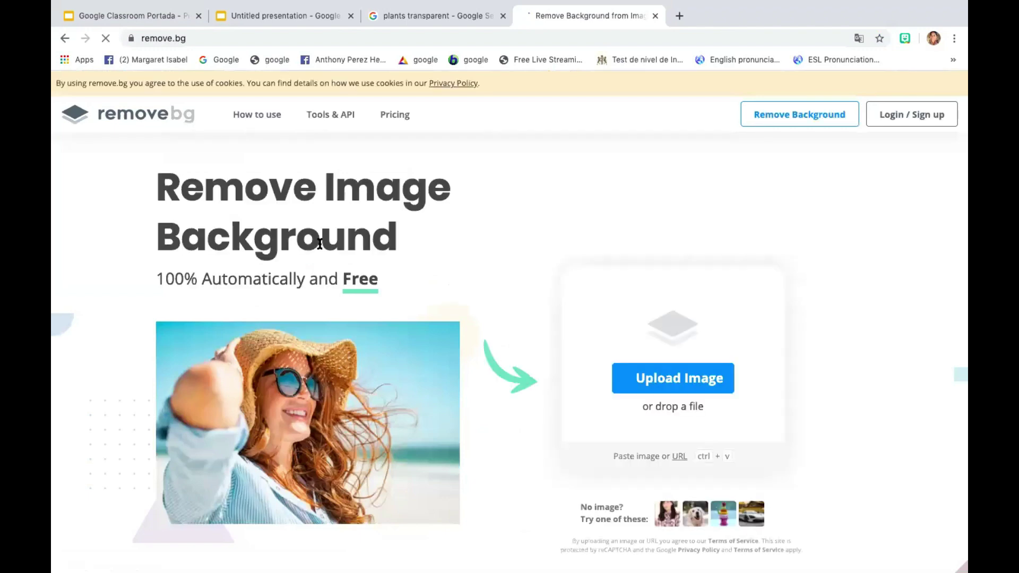
scroll(321, 255, down, 1)
scroll(320, 257, down, 1)
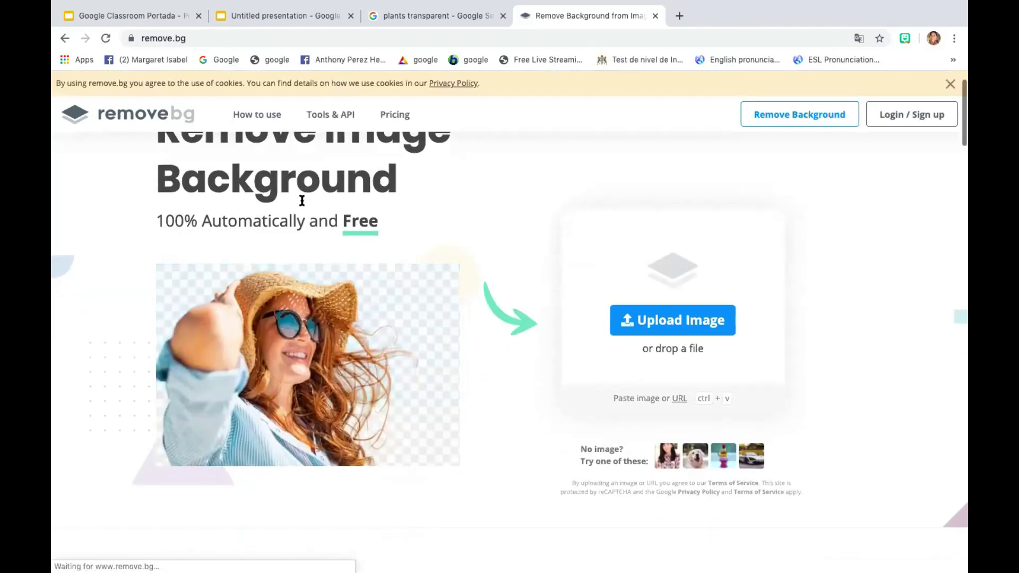
scroll(299, 199, up, 2)
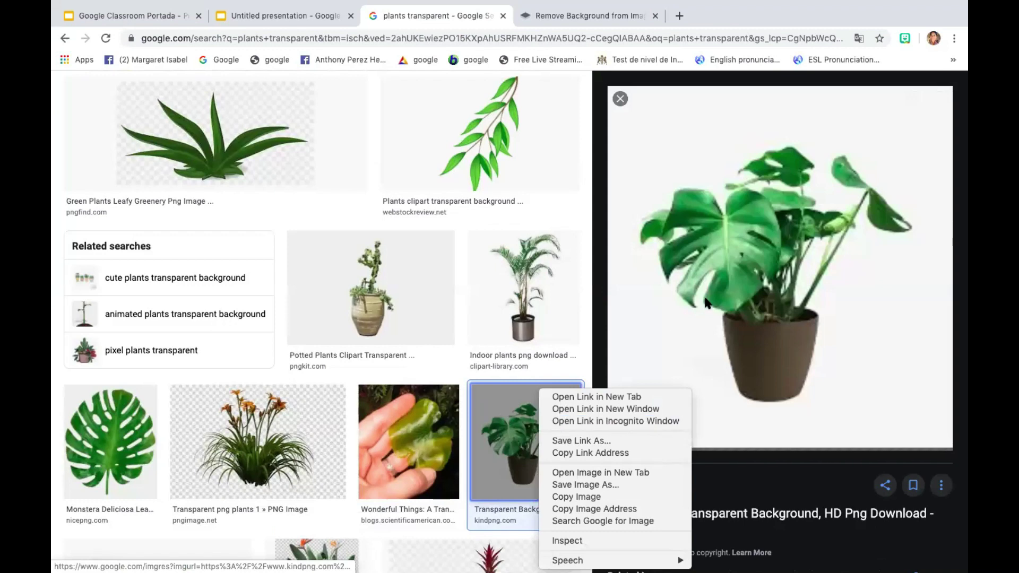
- Save the potted monstera image from the plants transparent search to Downloads as a JPEG named plant
right_click(706, 299)
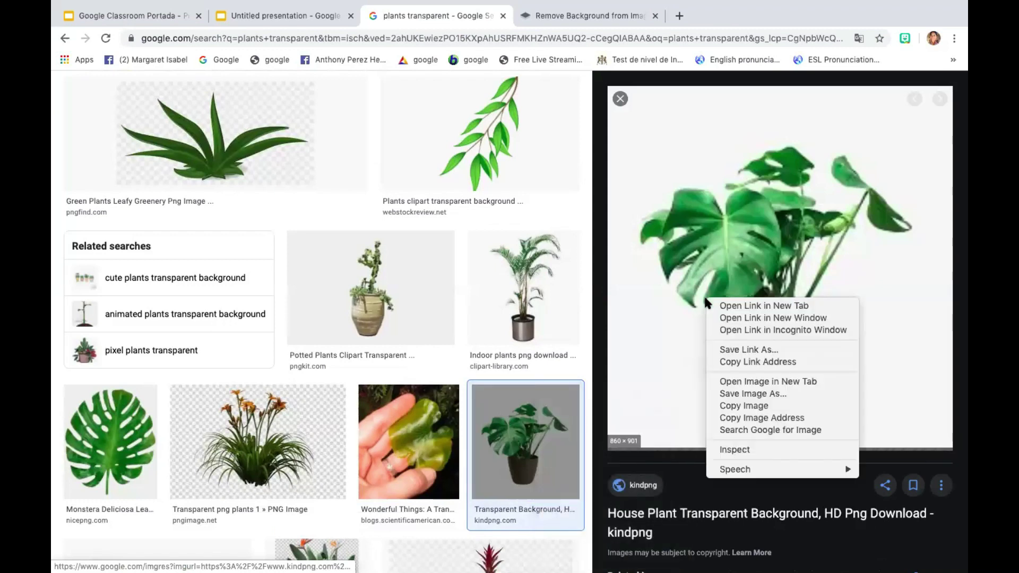
click(753, 393)
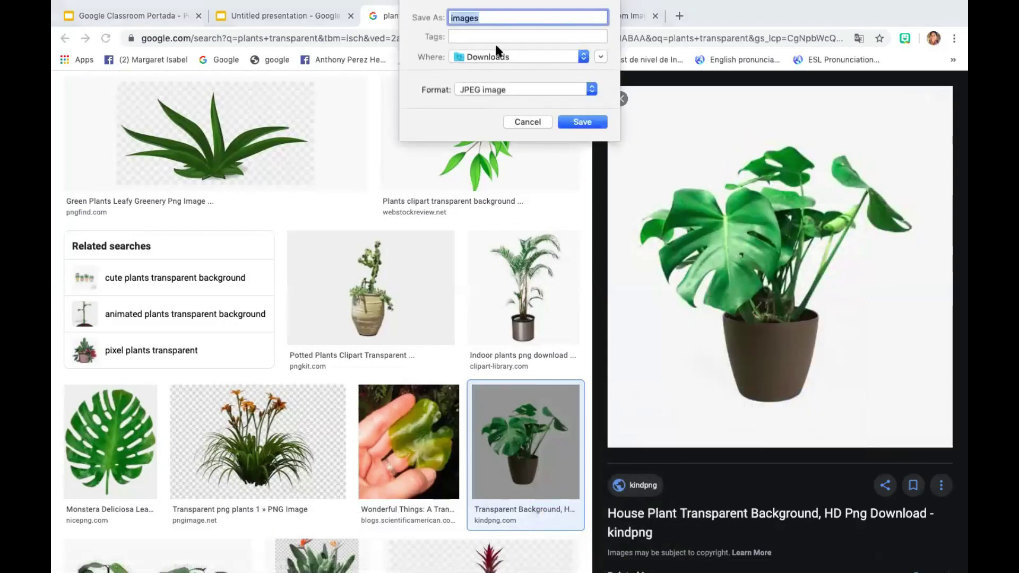
text(p)
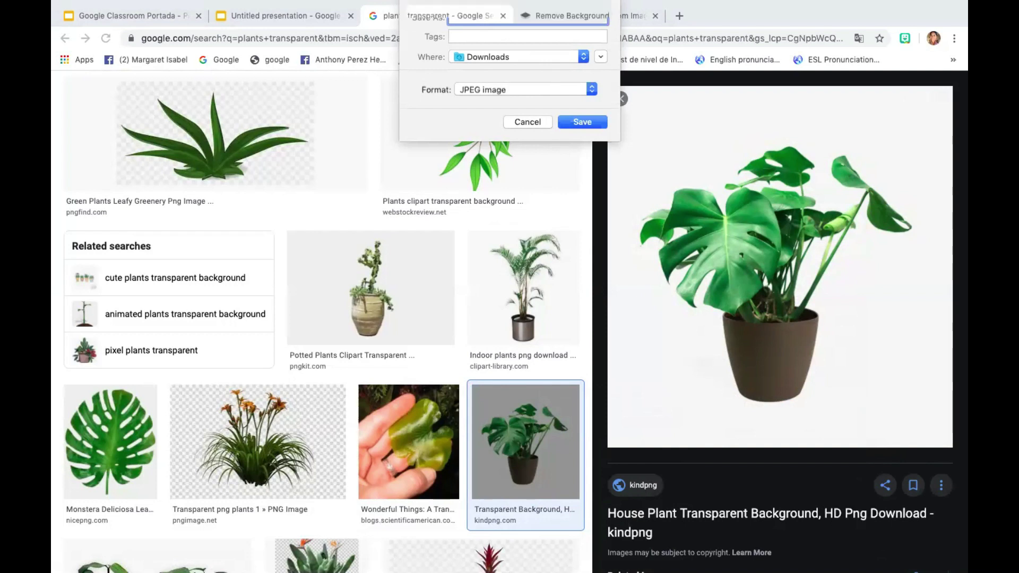
key(Return)
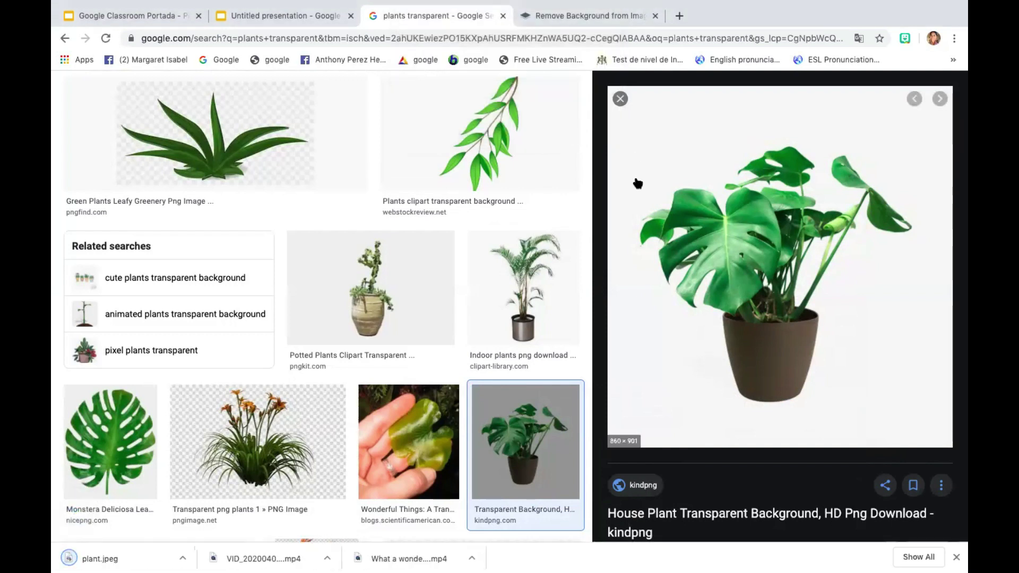
- Upload plant.jpeg to remove.bg and download the version with its background removed
mouse_move(615, 13)
click(603, 43)
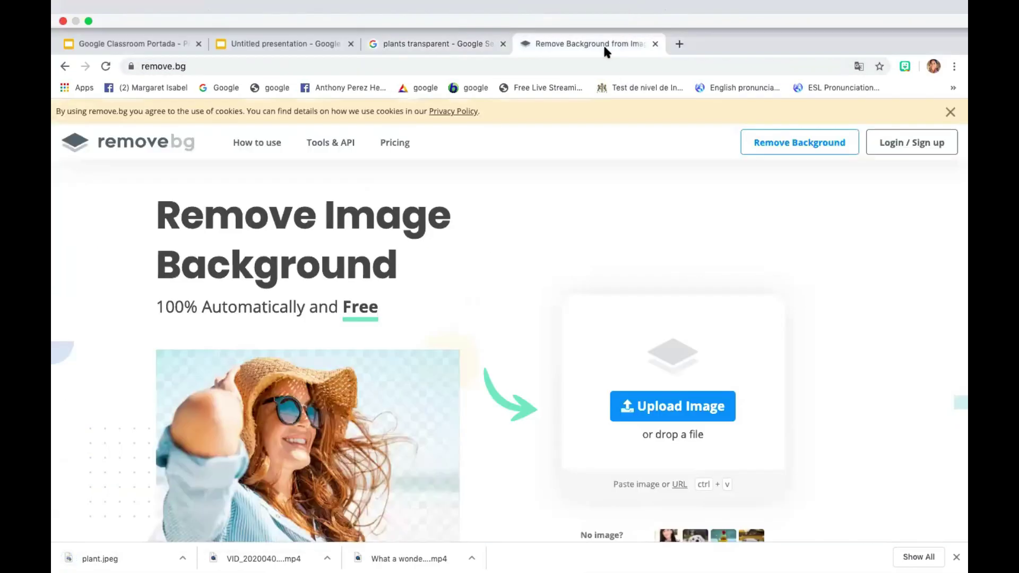
click(658, 378)
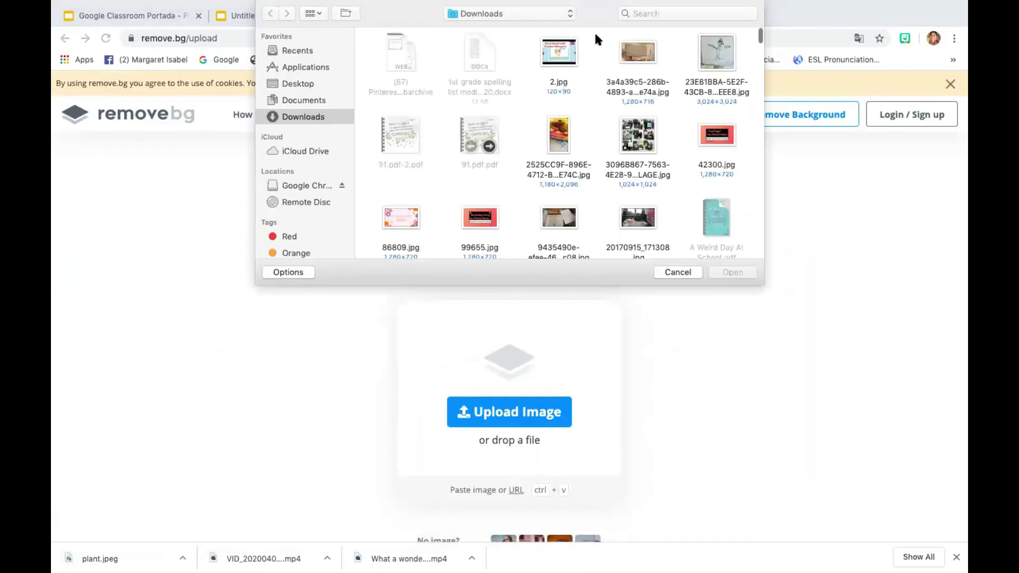
click(645, 13)
text(pl)
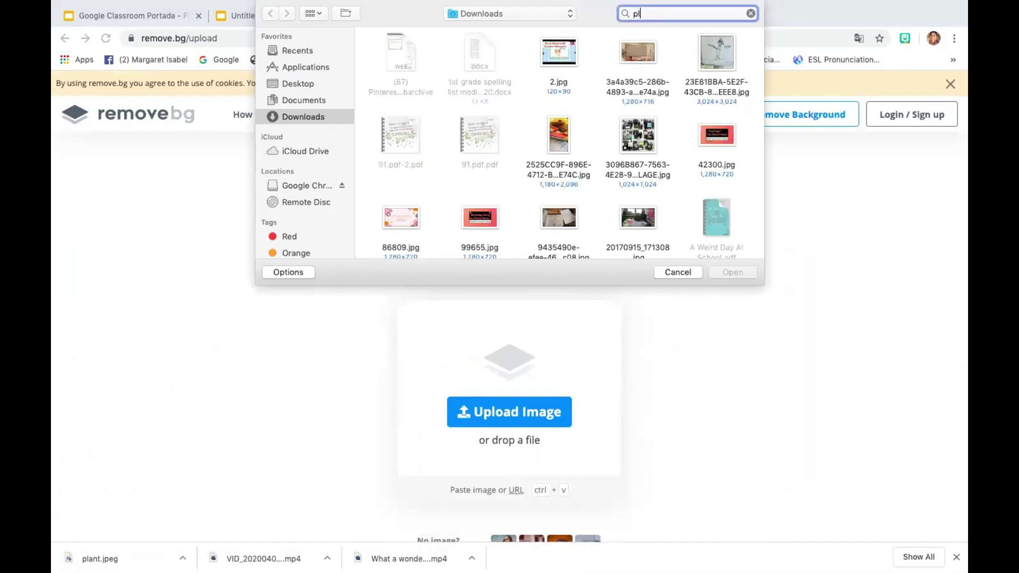
text(an)
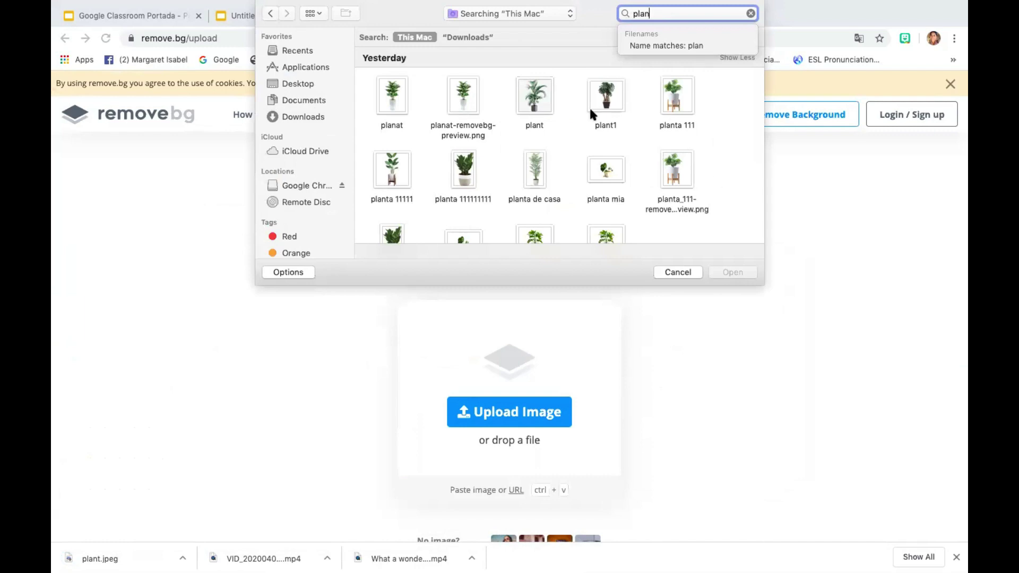
scroll(583, 175, down, 1)
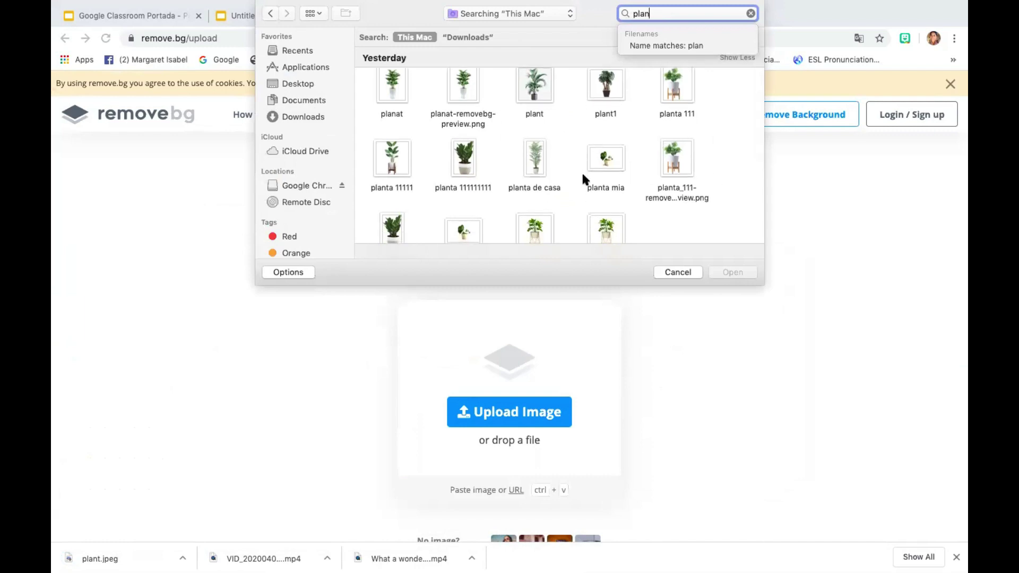
scroll(582, 175, down, 5)
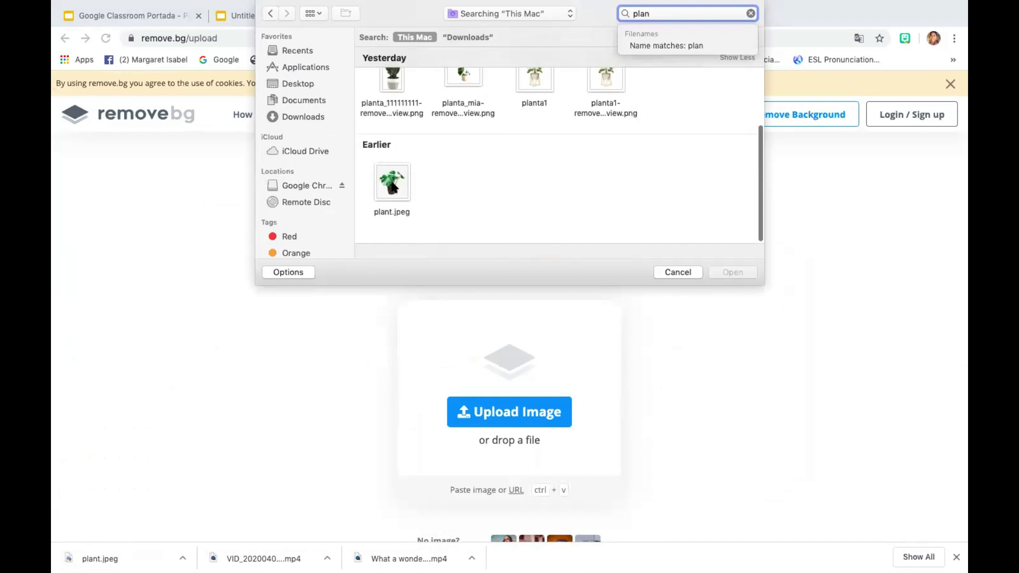
click(394, 189)
click(731, 272)
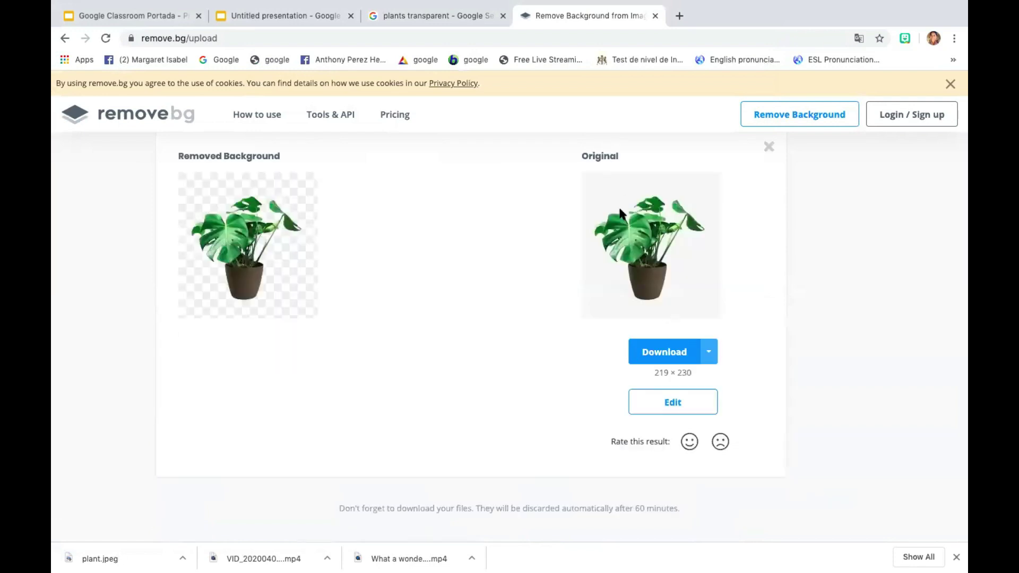
click(662, 352)
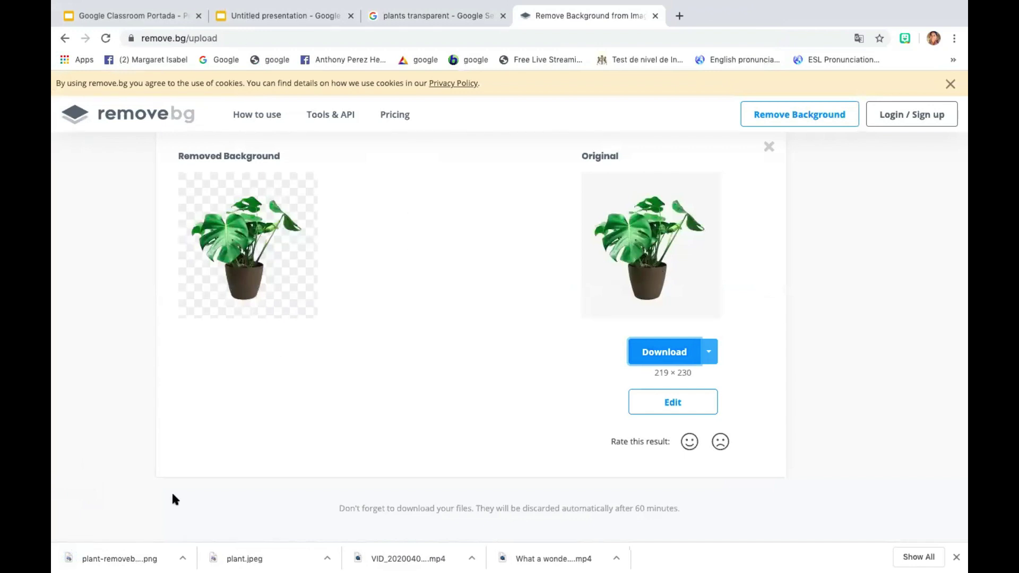
- Insert plant-removebg-preview.png from the computer into the classroom slide and place it, scaled down, on top of the wooden bookshelf
click(288, 4)
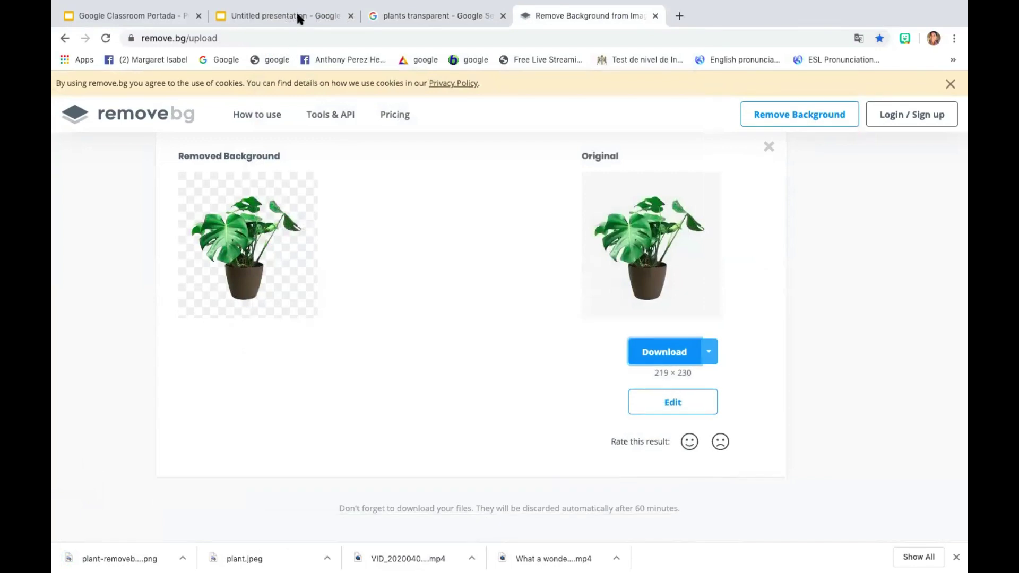
click(295, 12)
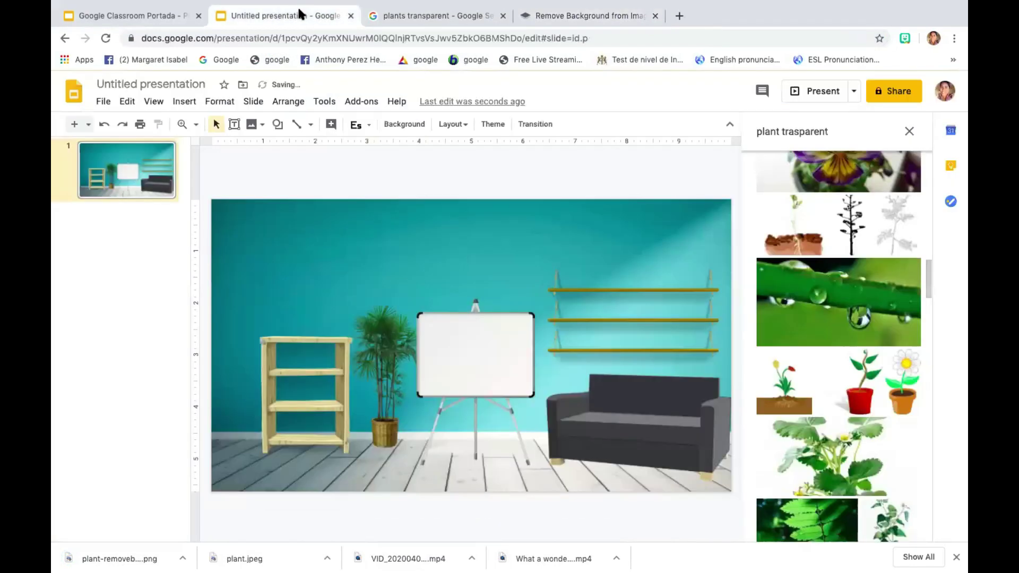
click(258, 126)
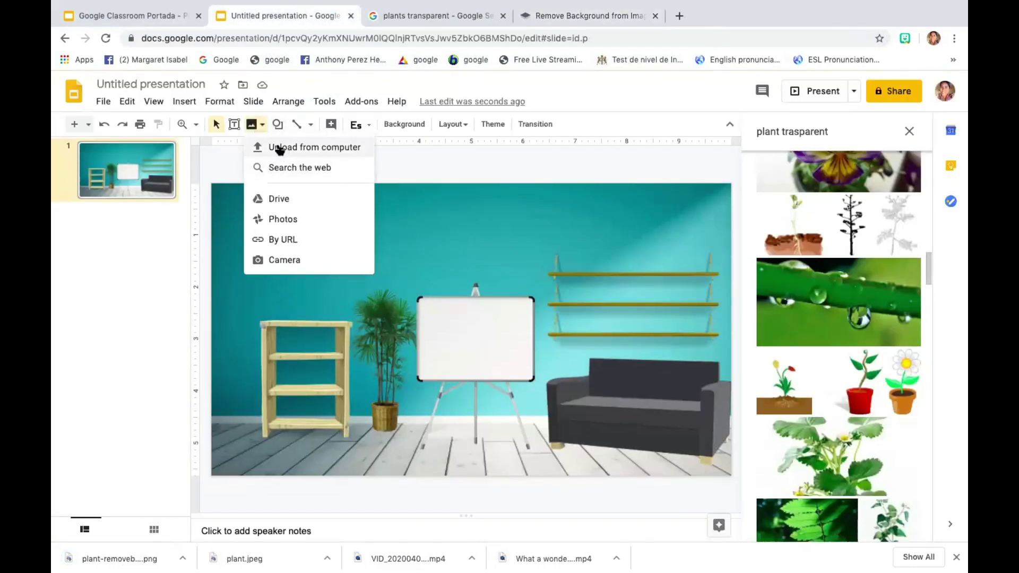
click(318, 148)
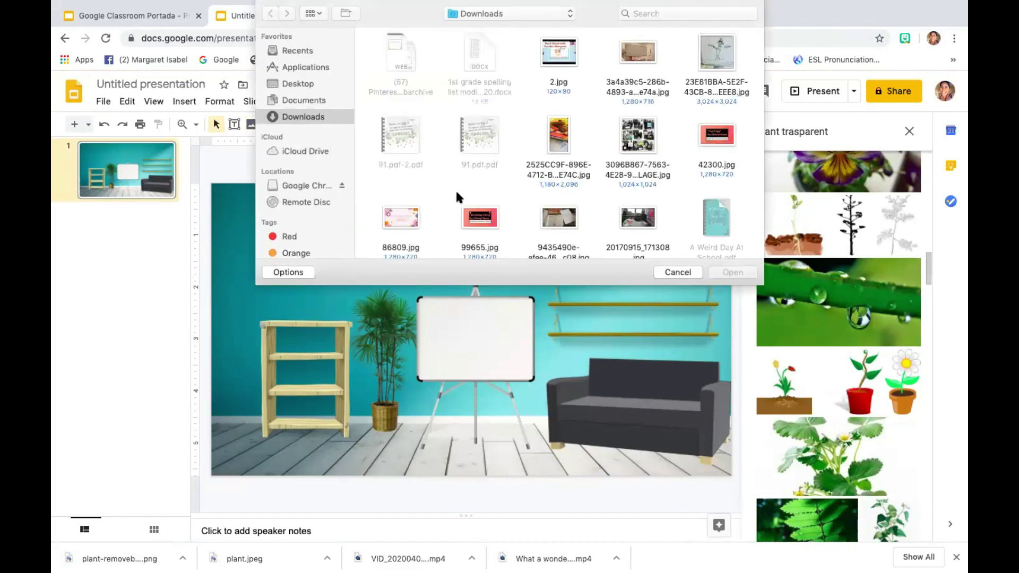
scroll(568, 149, down, 5)
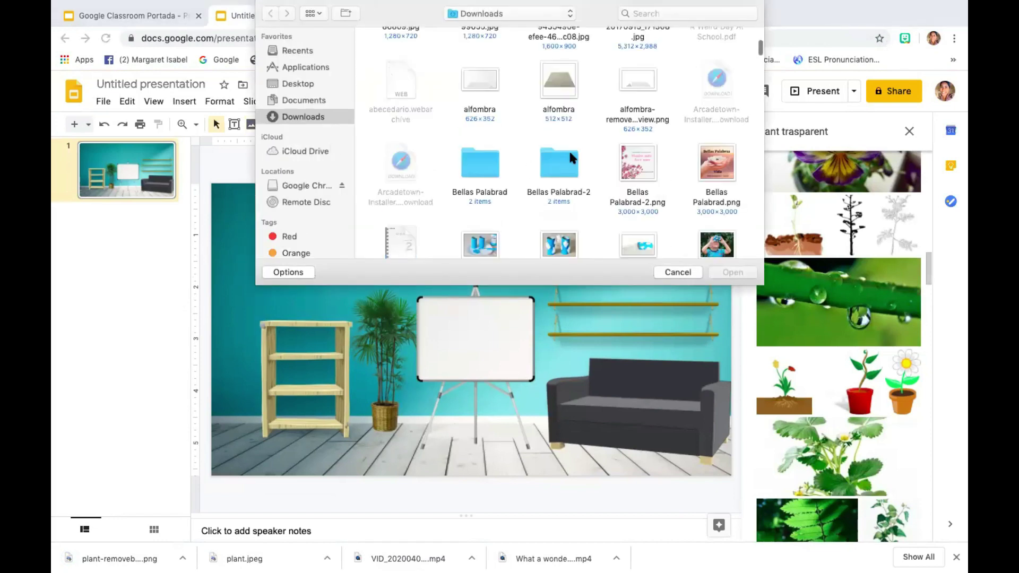
click(650, 13)
text(plant)
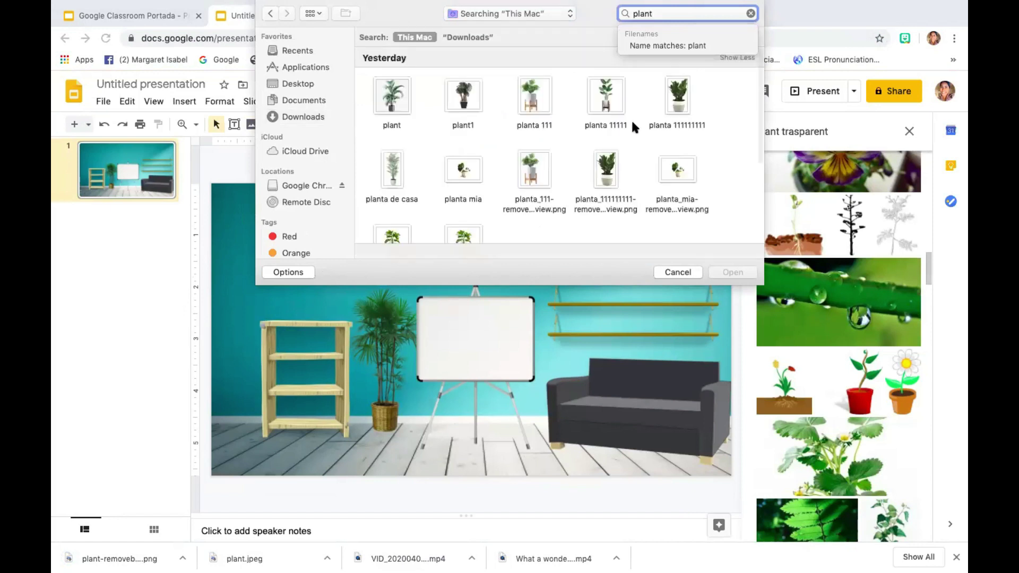
scroll(631, 118, down, 10)
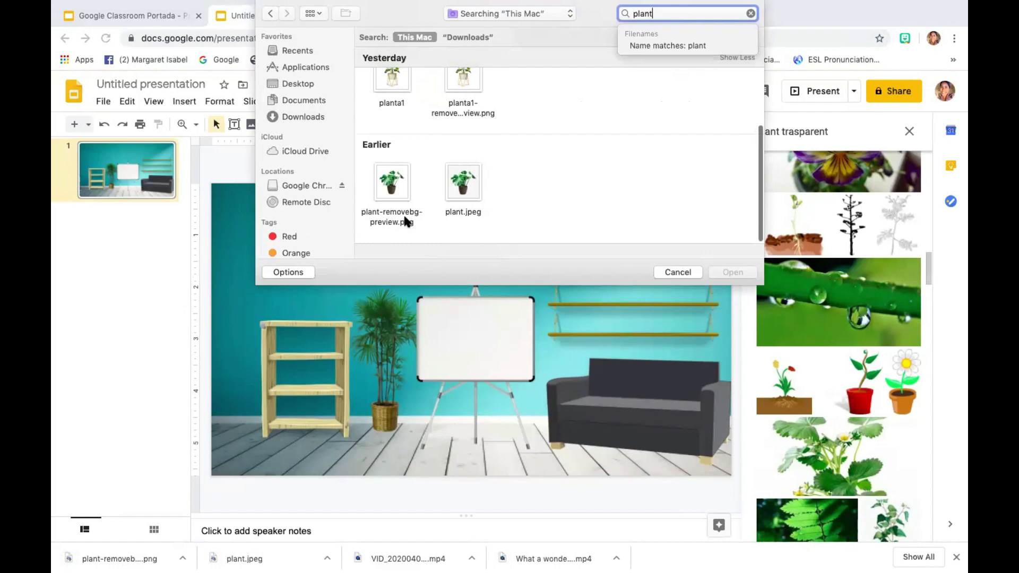
click(386, 202)
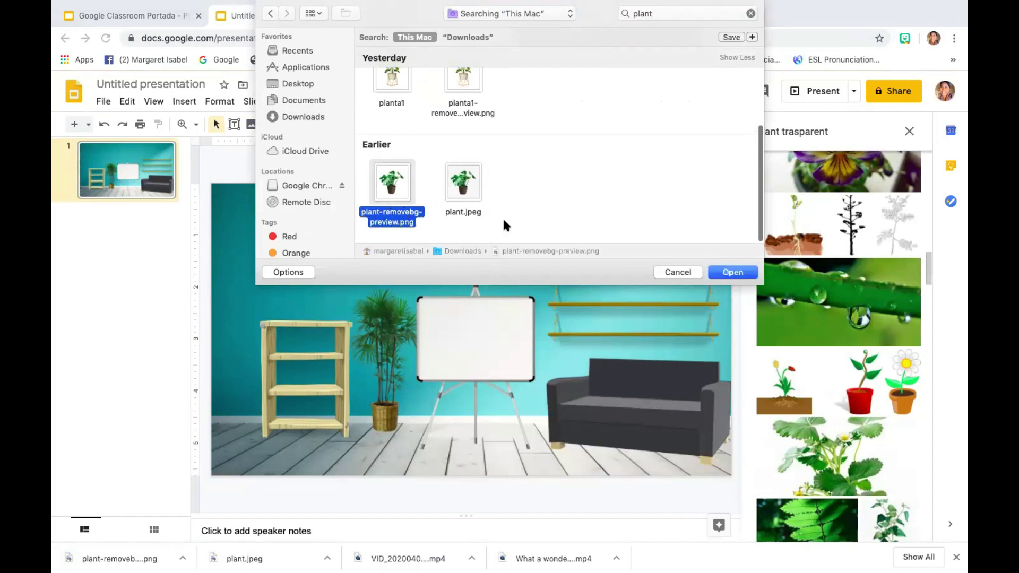
click(742, 272)
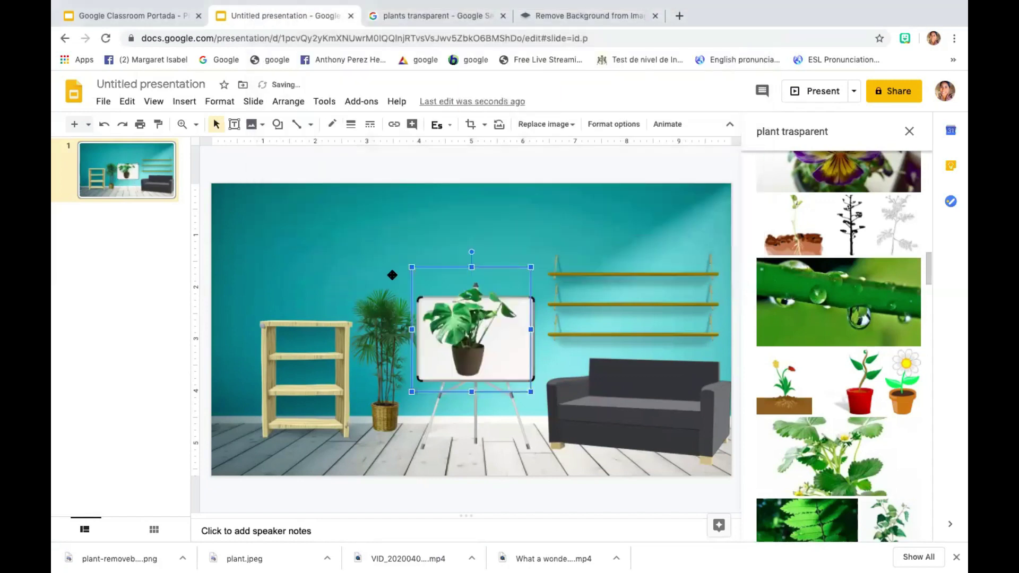
drag(524, 268, 297, 282)
click(635, 280)
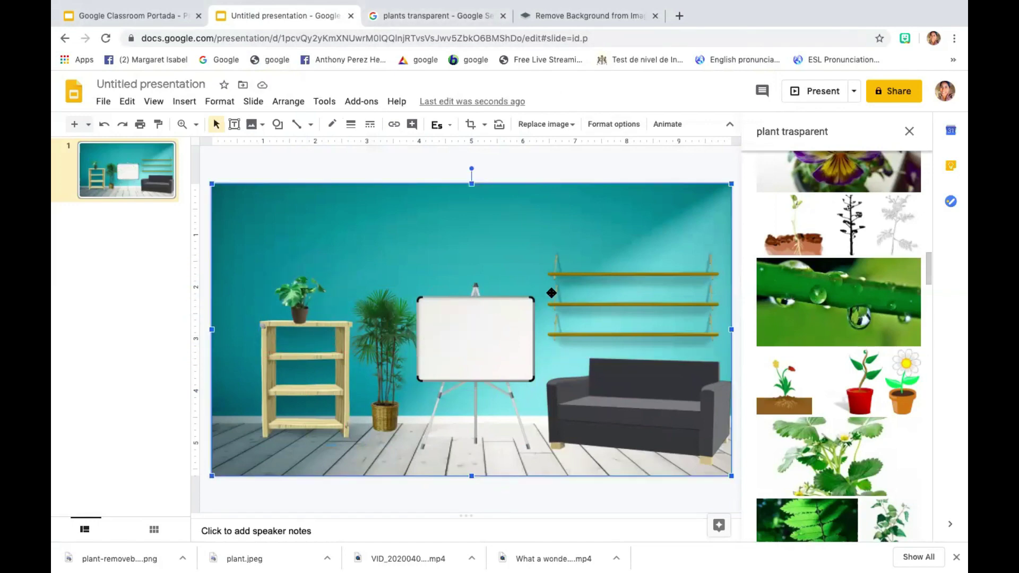
- Replace the plants transparent image search with a Google Images search for "clarroms reading posters"
click(391, 17)
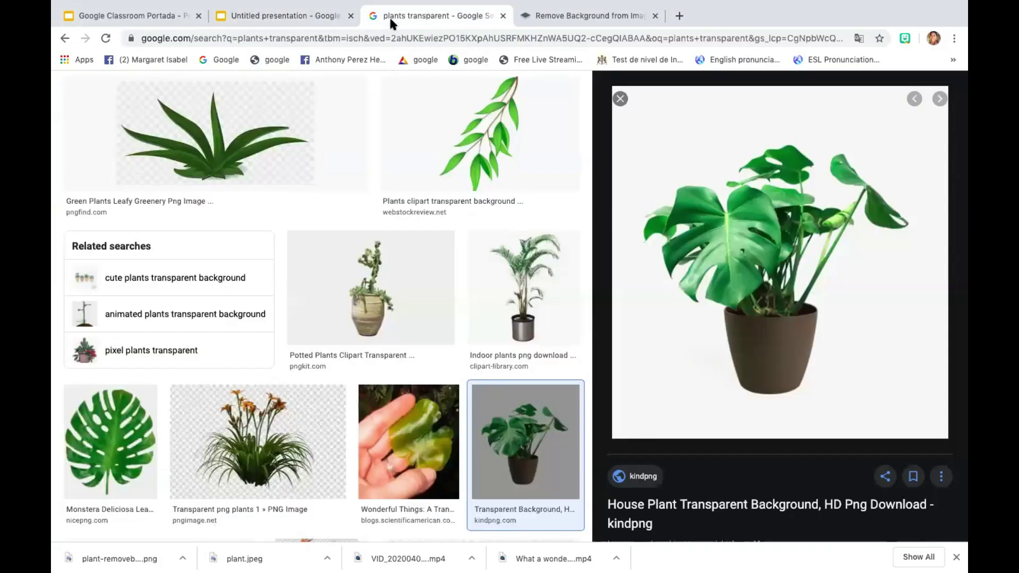
scroll(427, 112, up, 3)
scroll(427, 111, down, 6)
scroll(430, 113, up, 10)
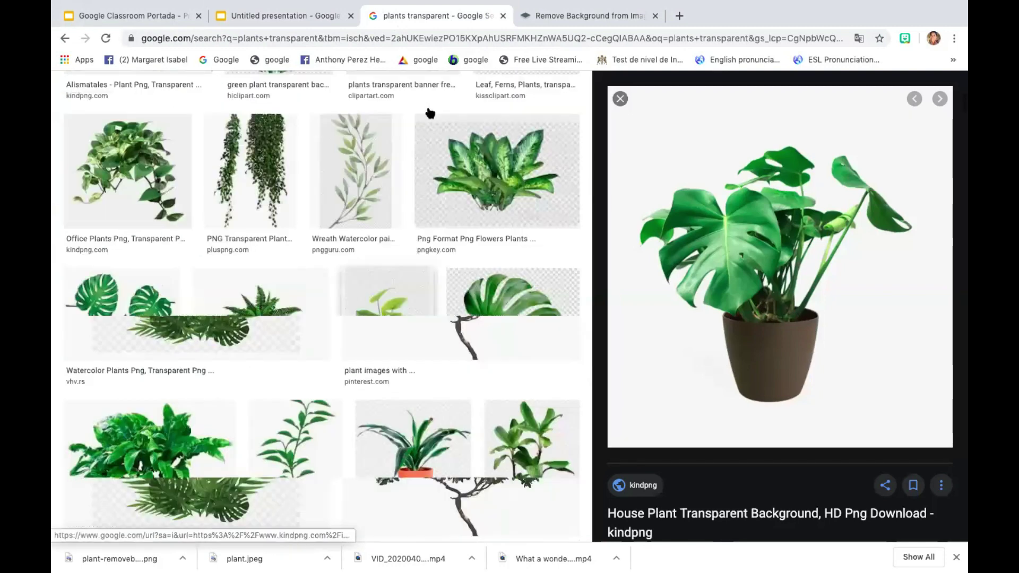
drag(252, 98, 86, 86)
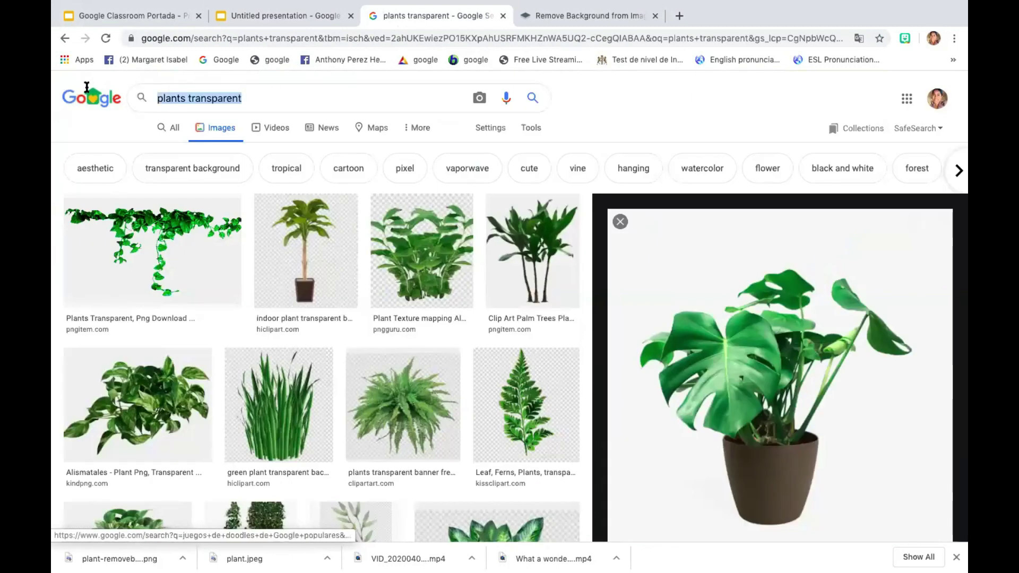
text(clarroms)
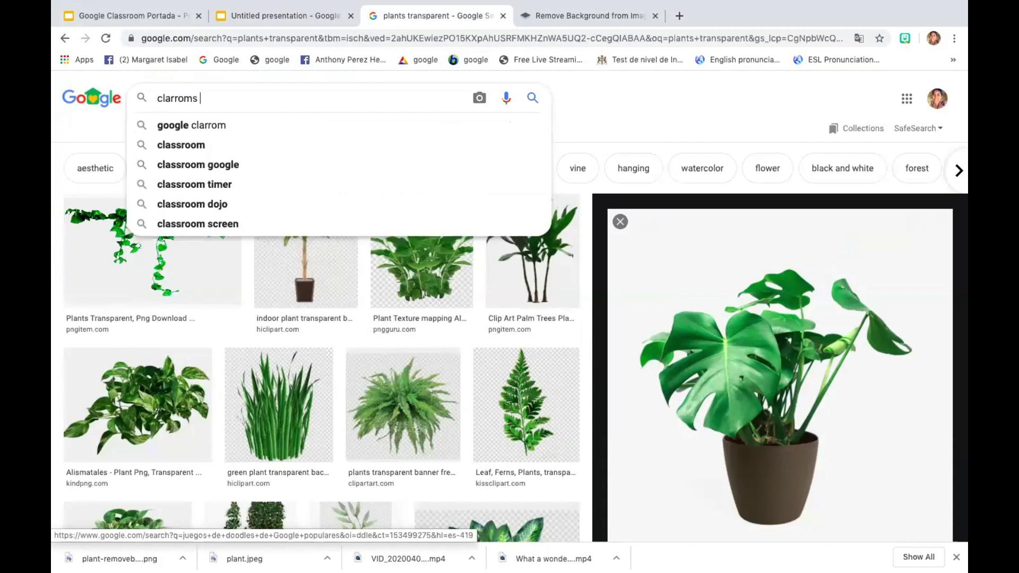
key(Return)
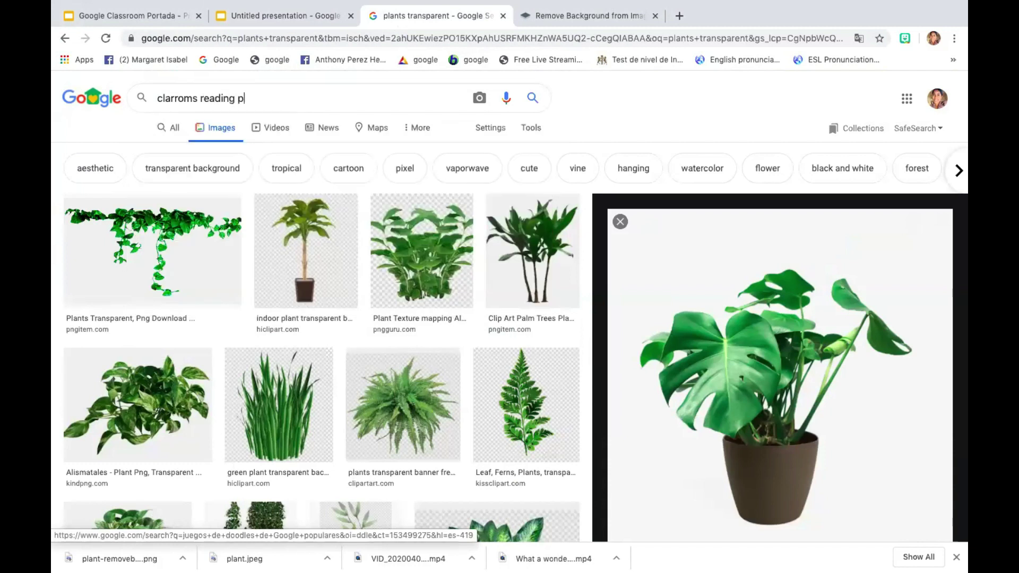
text(ster)
key(Return)
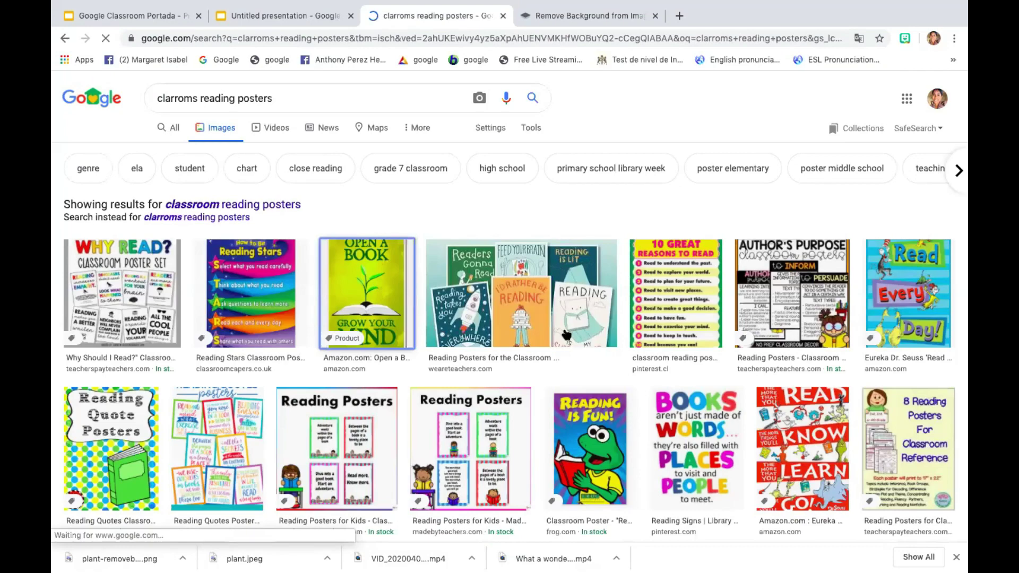
- Capture screenshots of the enlarged "Open a Book Grow Your Mind" and "Read Every Day!" posters from the image results
click(366, 297)
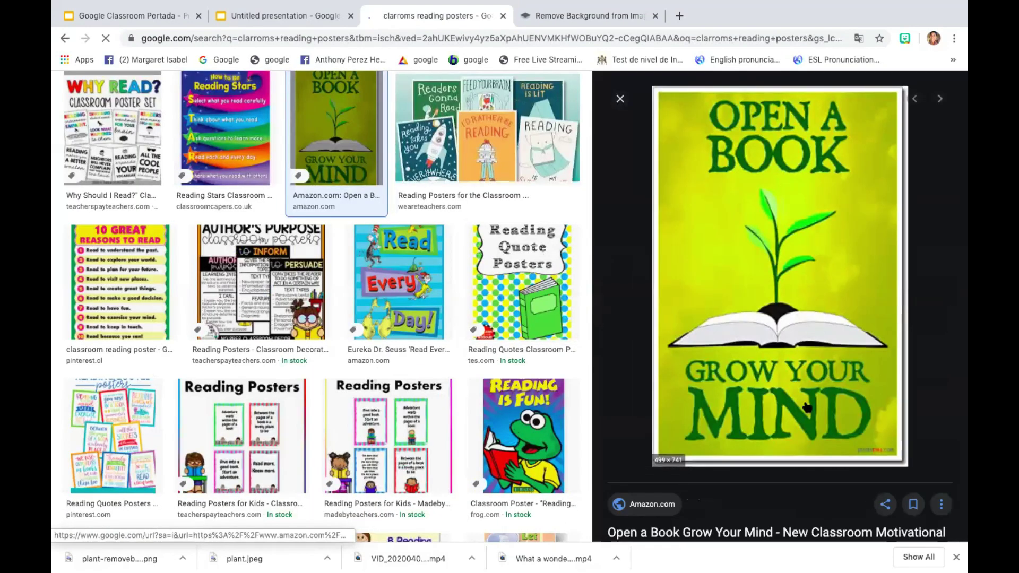
right_click(817, 391)
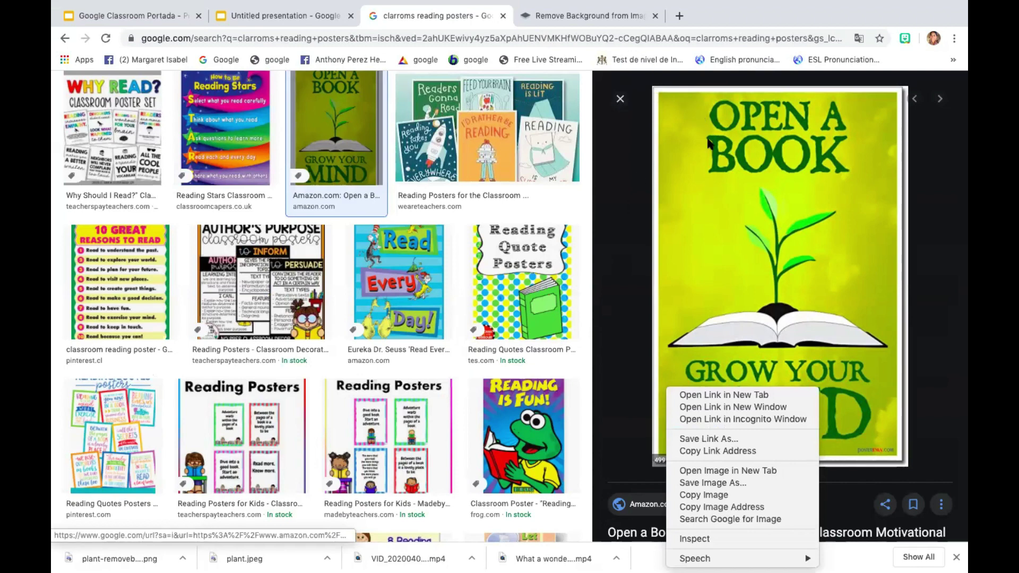
key(Escape)
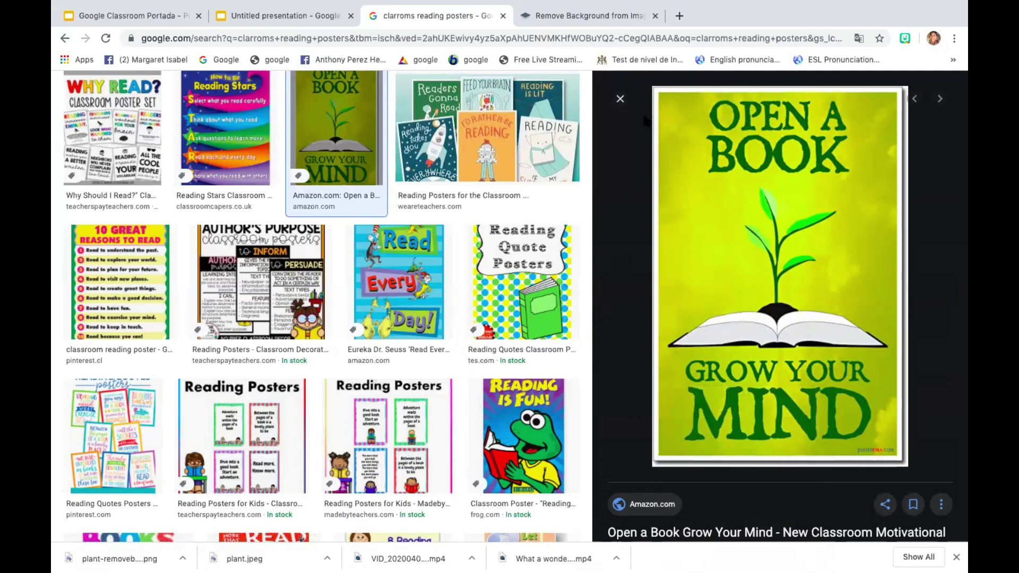
key(super+shift+4)
drag(656, 89, 901, 451)
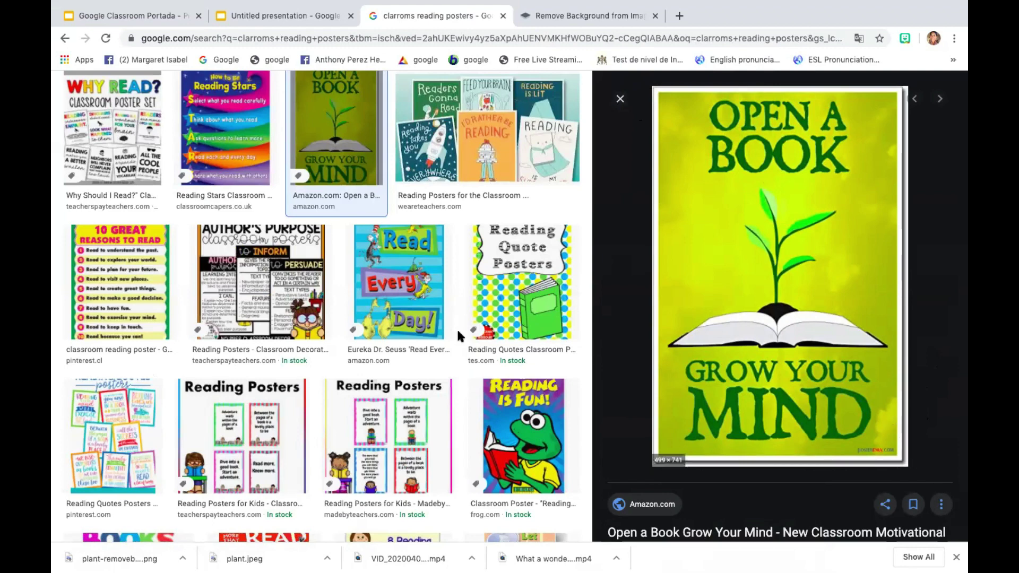
click(401, 281)
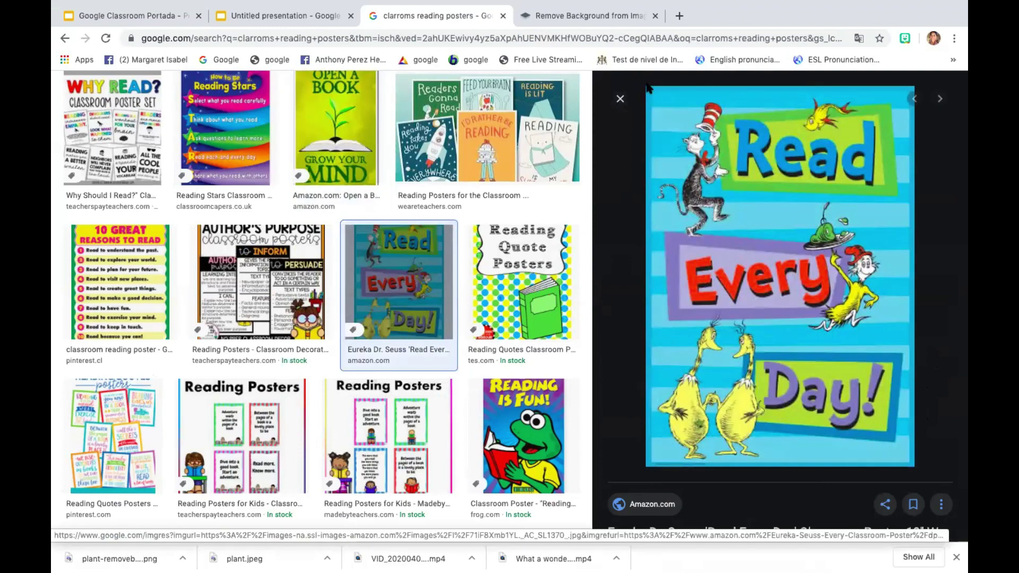
scroll(443, 103, up, 3)
- Insert the "Open a Book Grow Your Mind" screenshot from the Desktop folder into the classroom slide
click(269, 15)
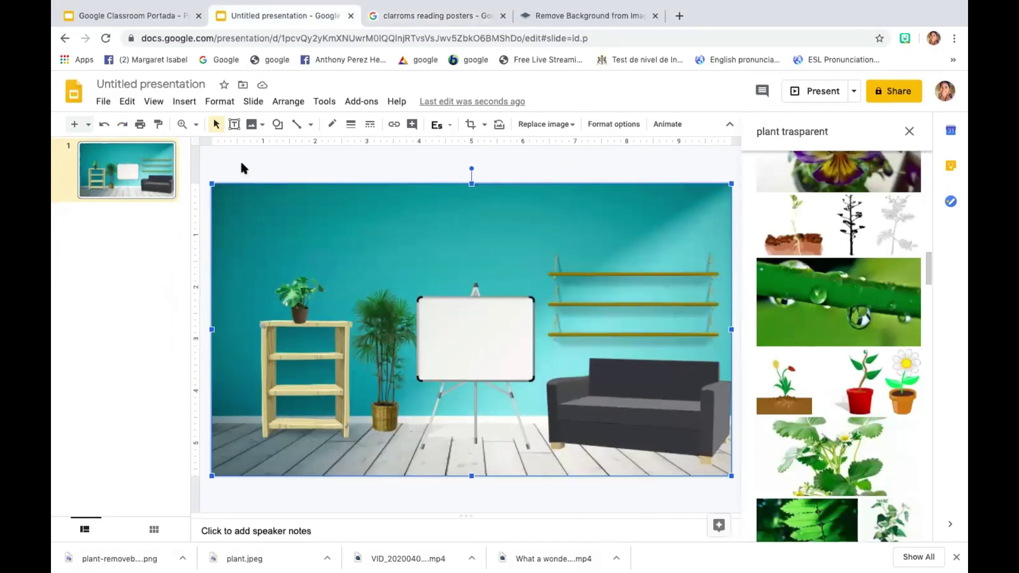
click(251, 126)
click(295, 147)
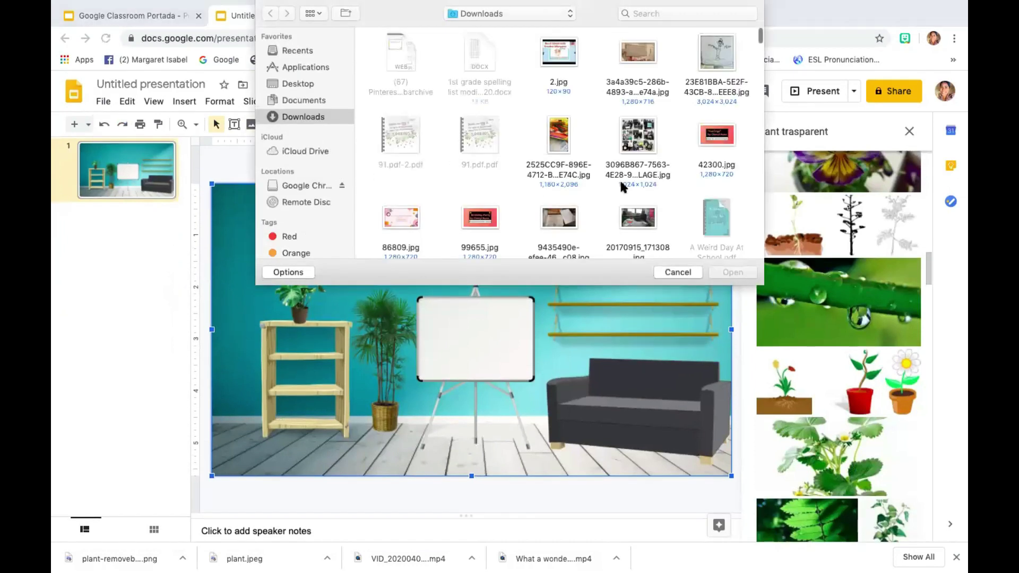
scroll(620, 178, down, 10)
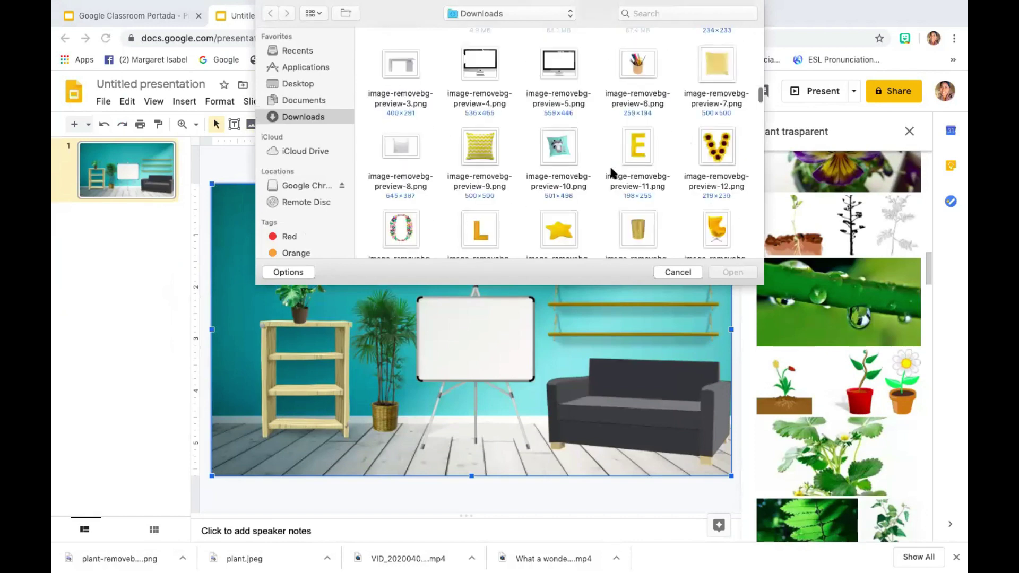
scroll(611, 173, up, 5)
click(293, 83)
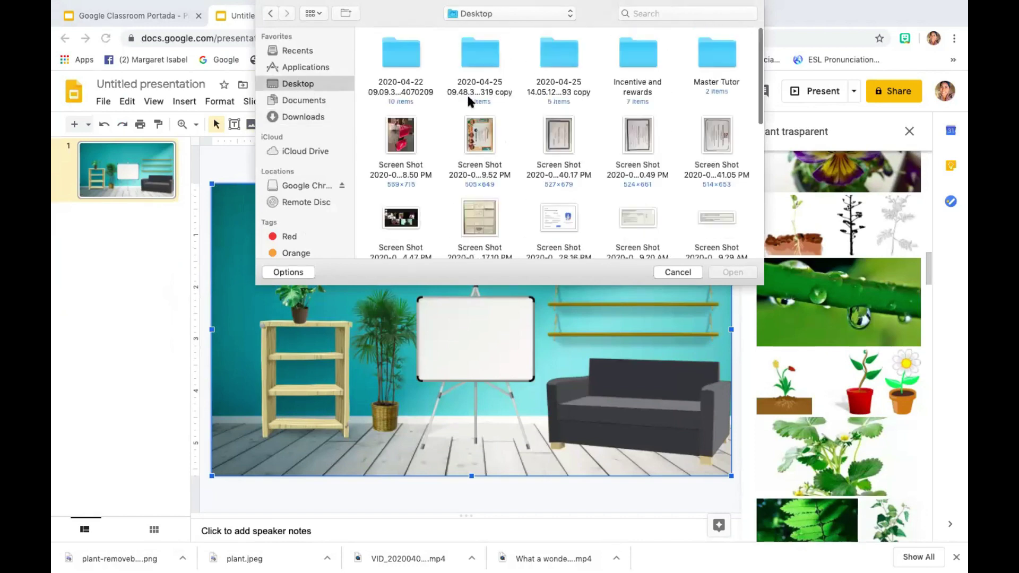
scroll(625, 177, down, 10)
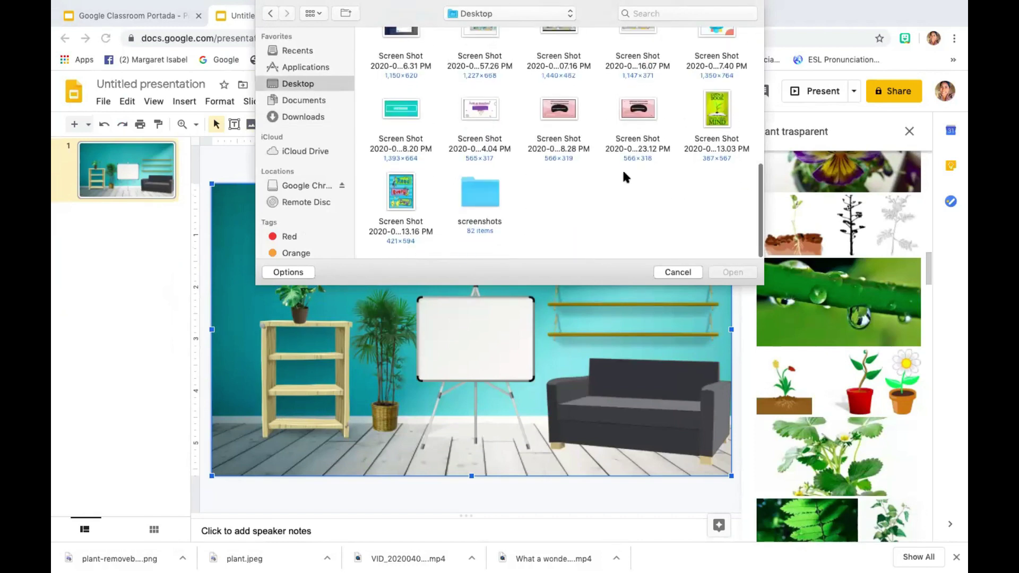
click(728, 121)
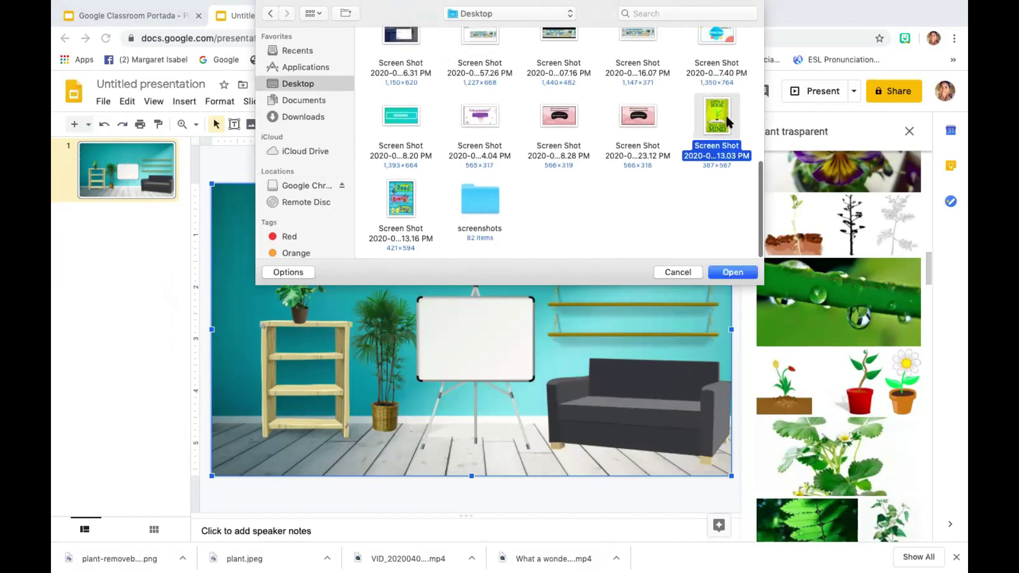
click(733, 273)
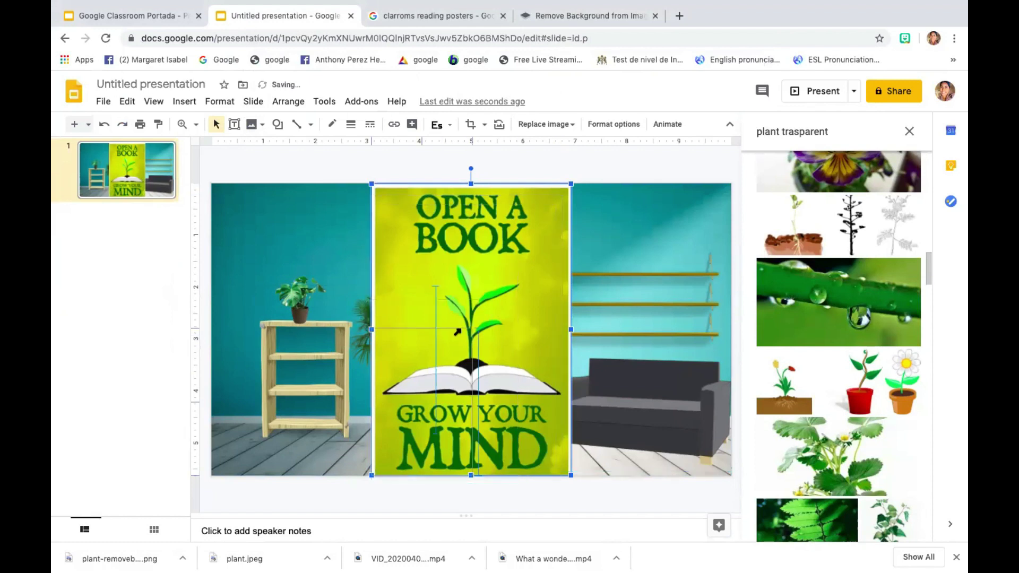
- Shrink the "Open a Book Grow Your Mind" poster and place it in the upper-left corner of the classroom wall
drag(570, 184, 251, 220)
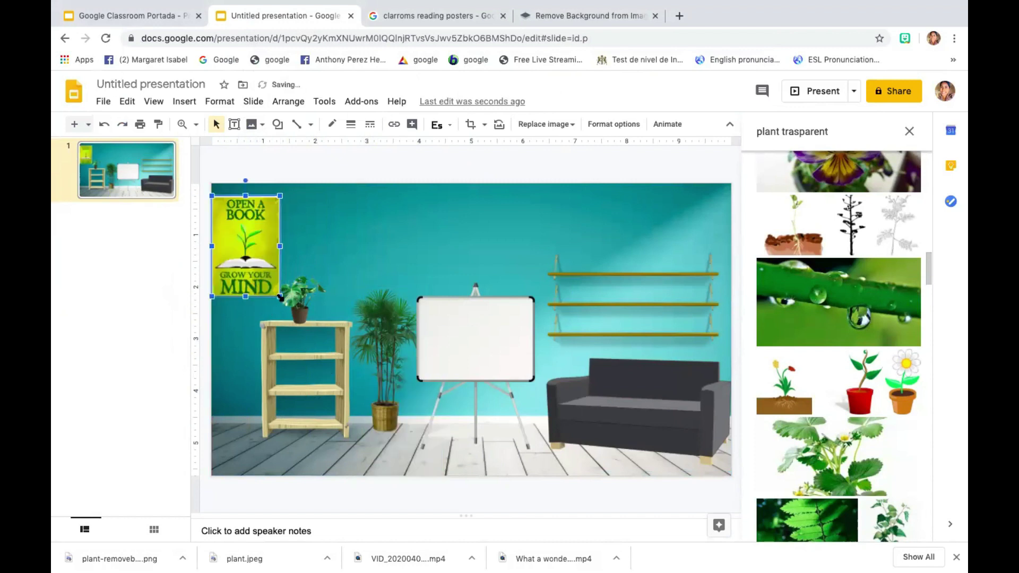
drag(278, 296, 260, 250)
click(444, 501)
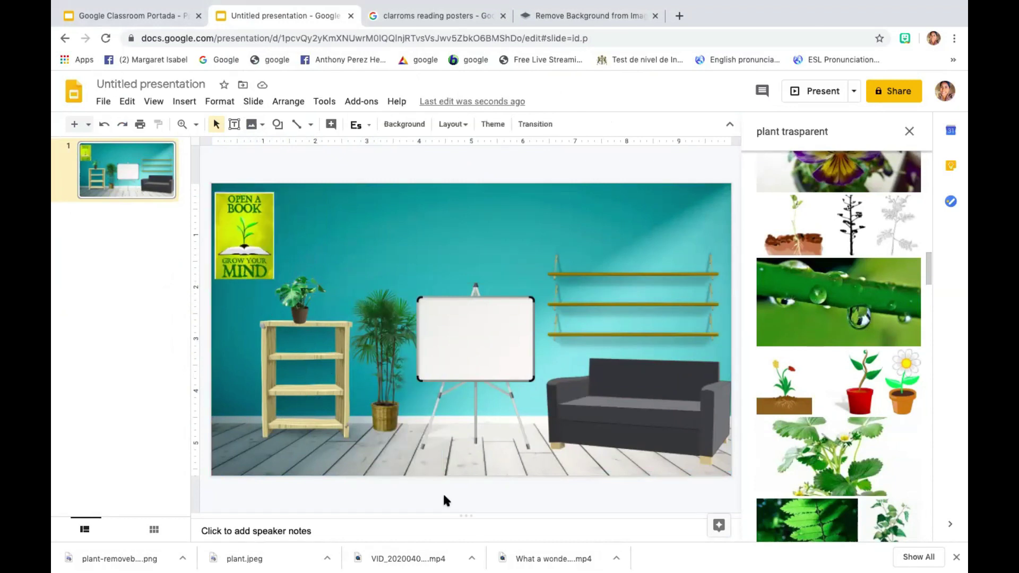
- Give the "Open a Book Grow Your Mind" poster a 3px border
click(244, 230)
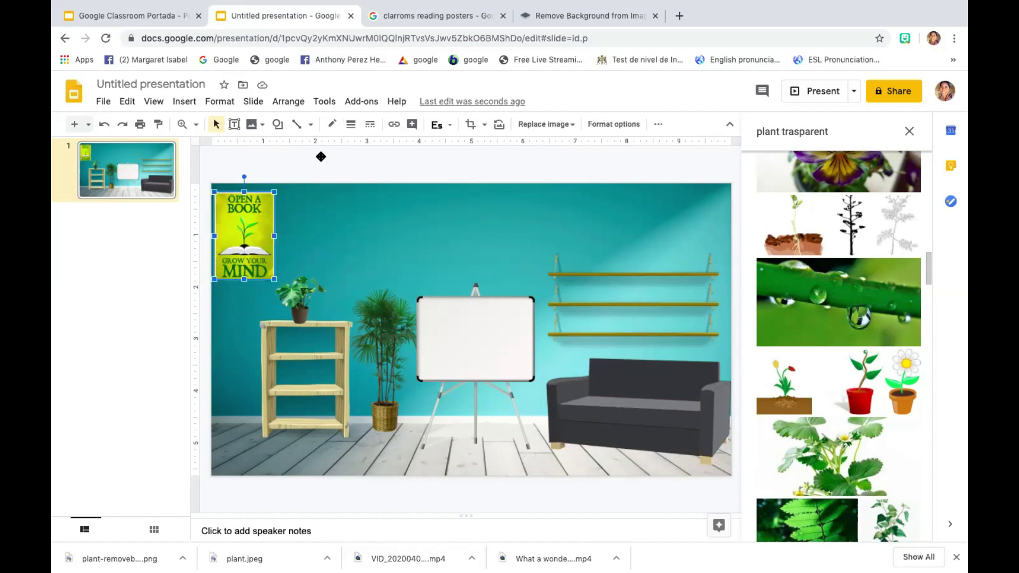
click(351, 125)
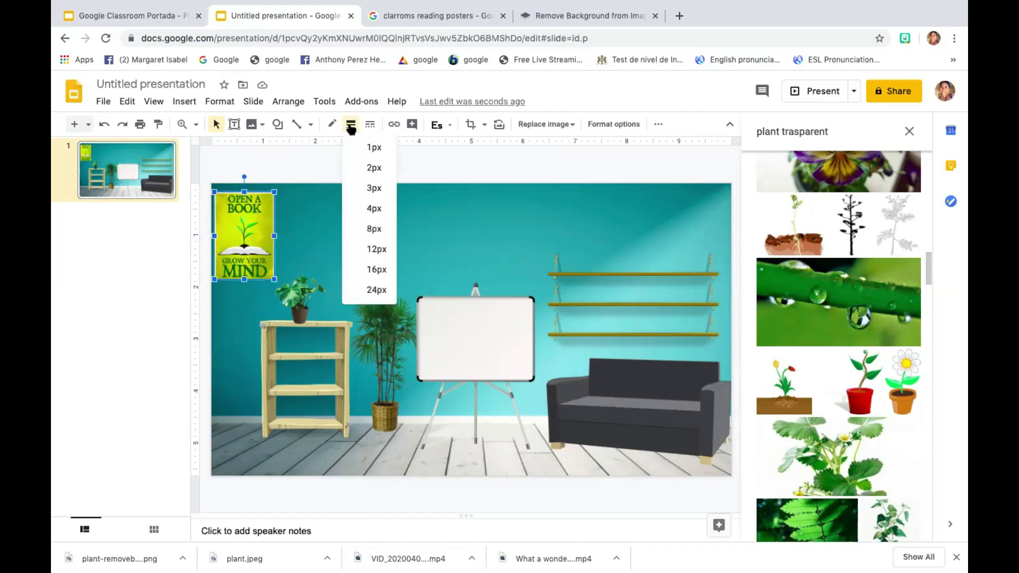
click(236, 236)
click(350, 128)
click(378, 192)
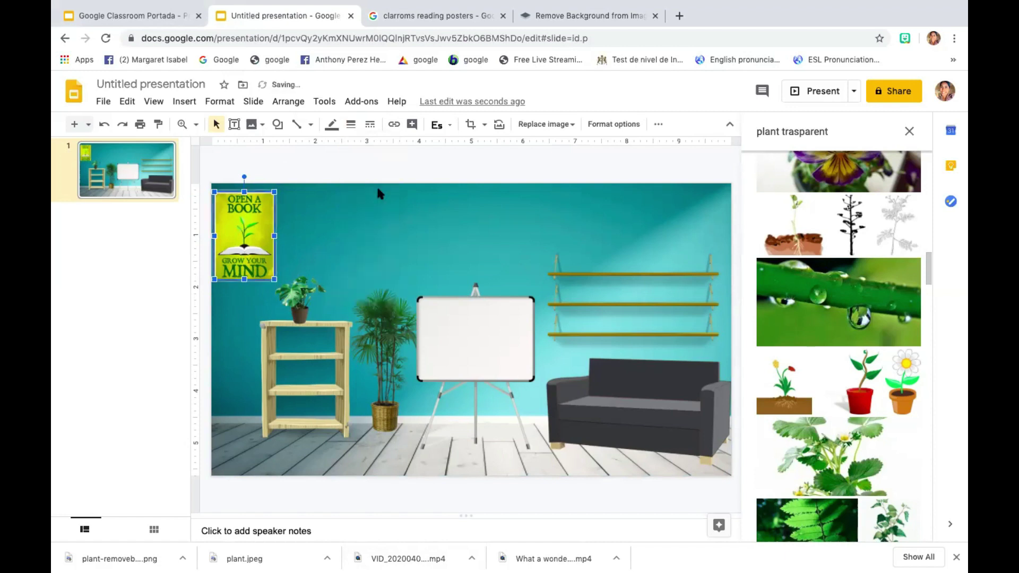